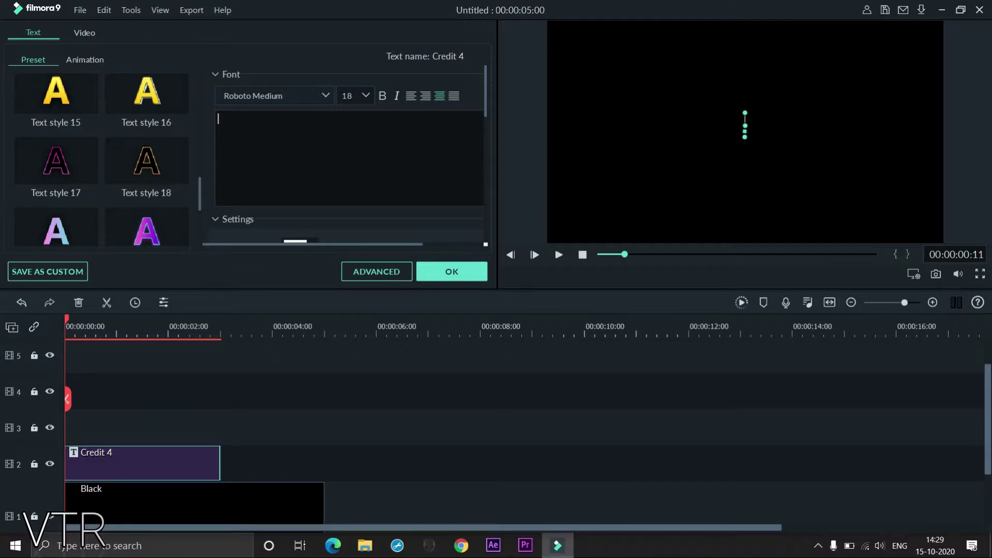
# Step: Enter "T" as the track 2 title's text, set its font size to 105, and accept the edit
pyautogui.write('T')
pyautogui.scroll(-10, 348, 96)
pyautogui.write('105')
pyautogui.press('Return')
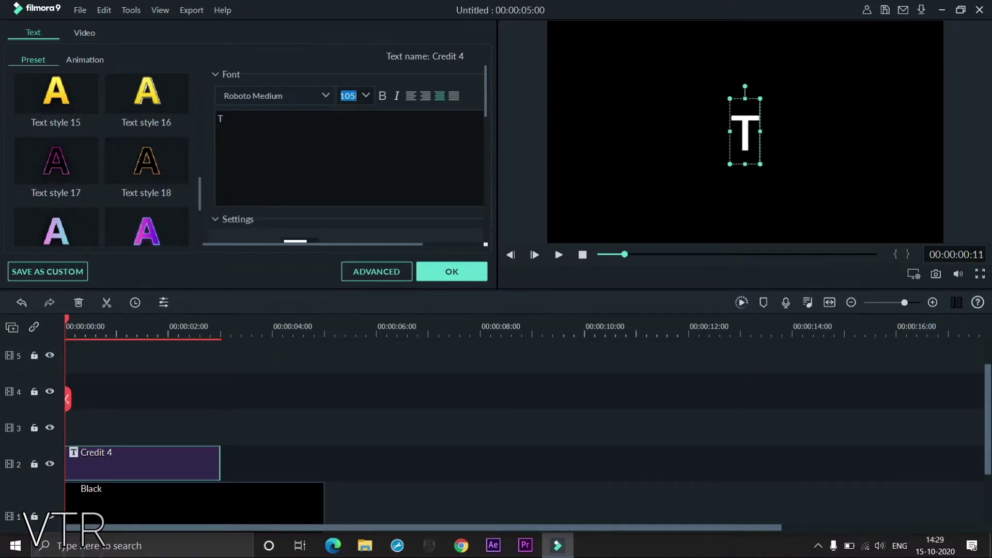
pyautogui.click(414, 166)
pyautogui.click(471, 276)
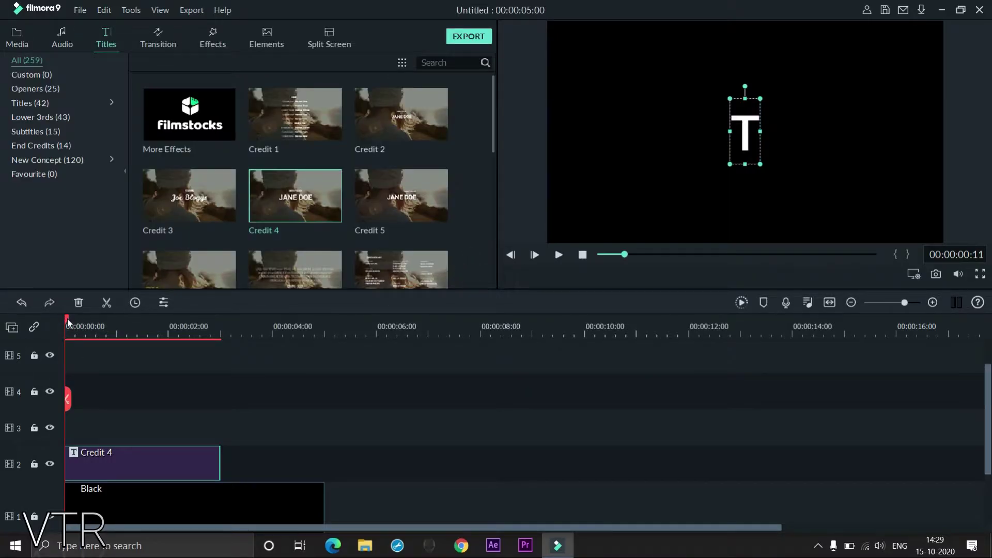
# Step: Copy the "T" title clip on track 2 and paste a duplicate on the same track at 00:00:03:24
pyautogui.moveTo(68, 323); pyautogui.dragTo(124, 331)
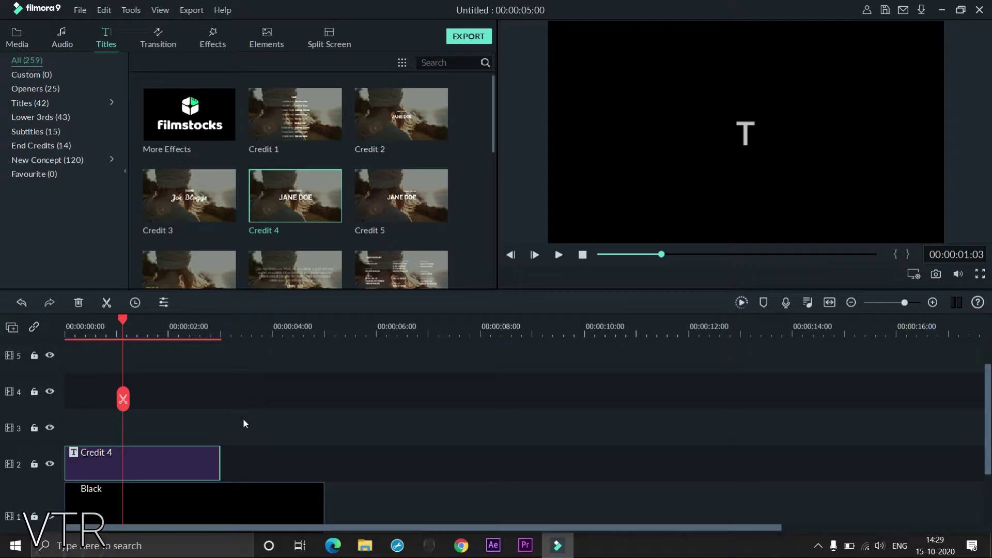
pyautogui.rightClick(166, 454)
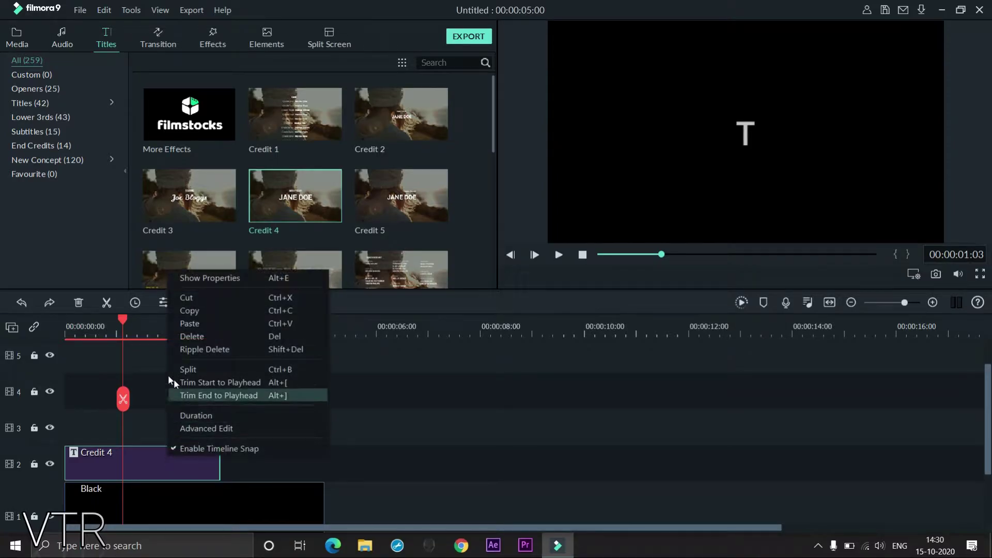
pyautogui.click(207, 311)
pyautogui.click(272, 326)
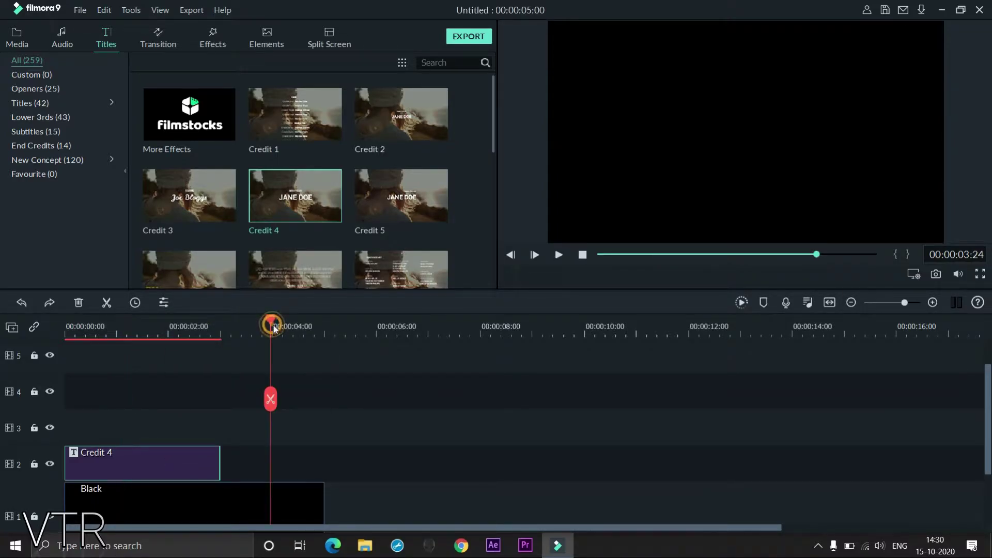
pyautogui.rightClick(302, 425)
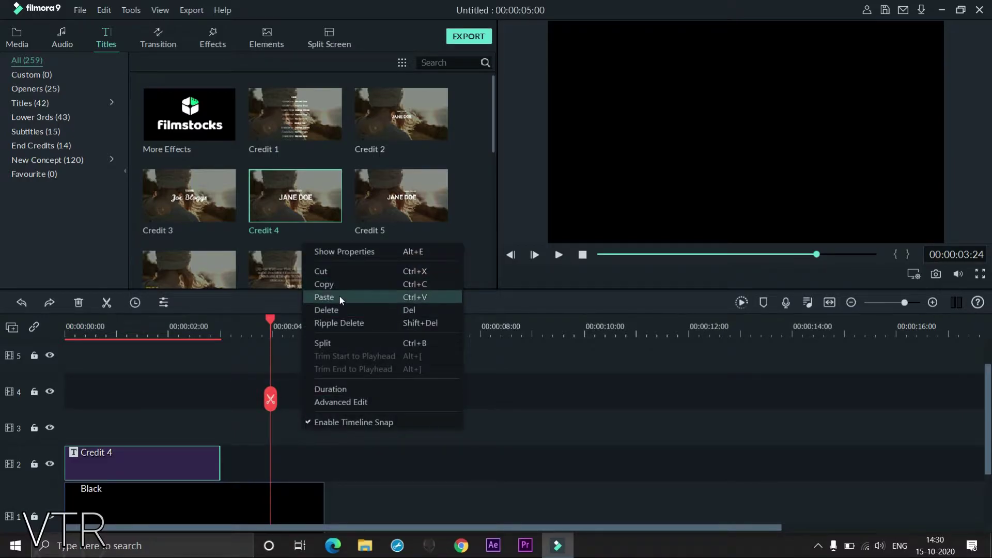
pyautogui.click(338, 296)
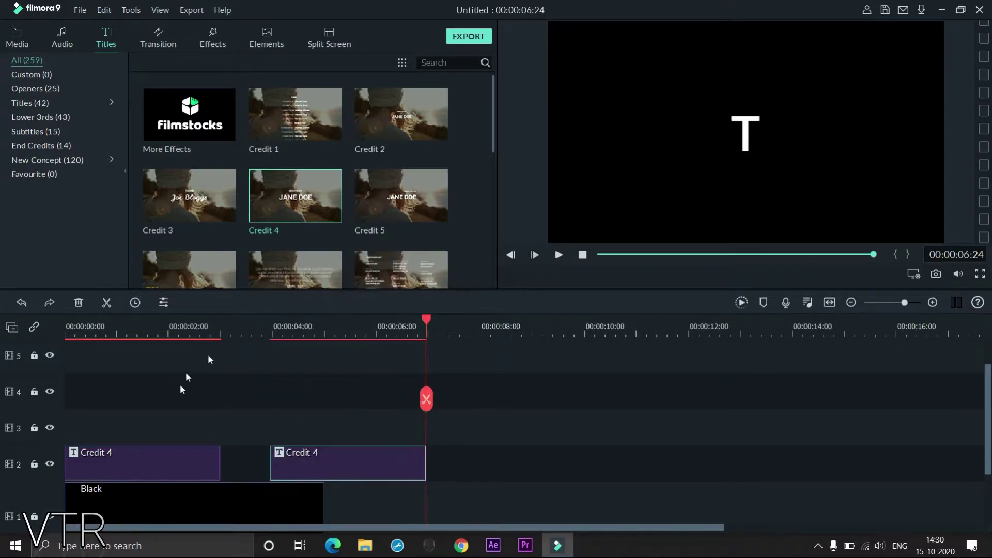
# Step: Paste two more copies of the "T" title end to end after the first duplicate on track 2
pyautogui.rightClick(449, 439)
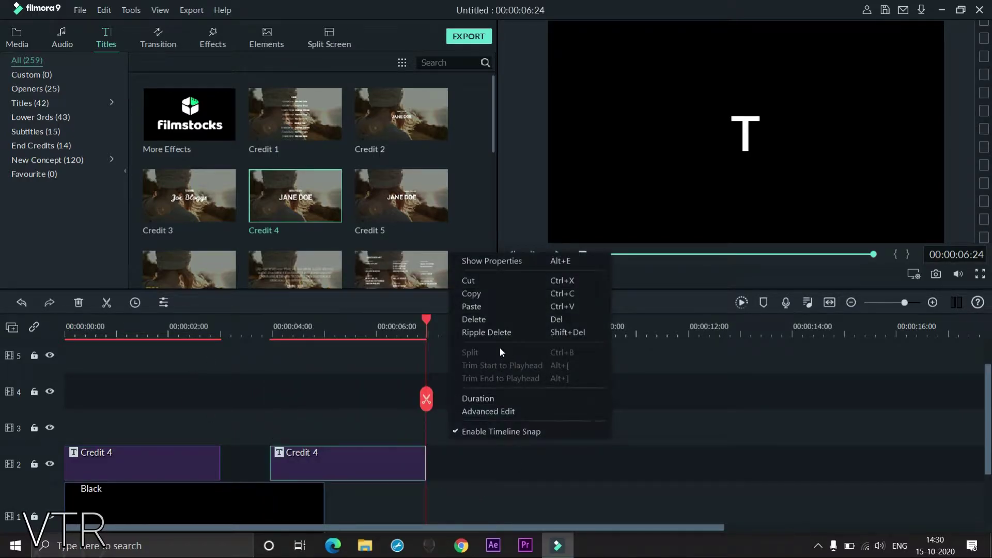
pyautogui.click(500, 307)
pyautogui.rightClick(598, 448)
pyautogui.click(638, 317)
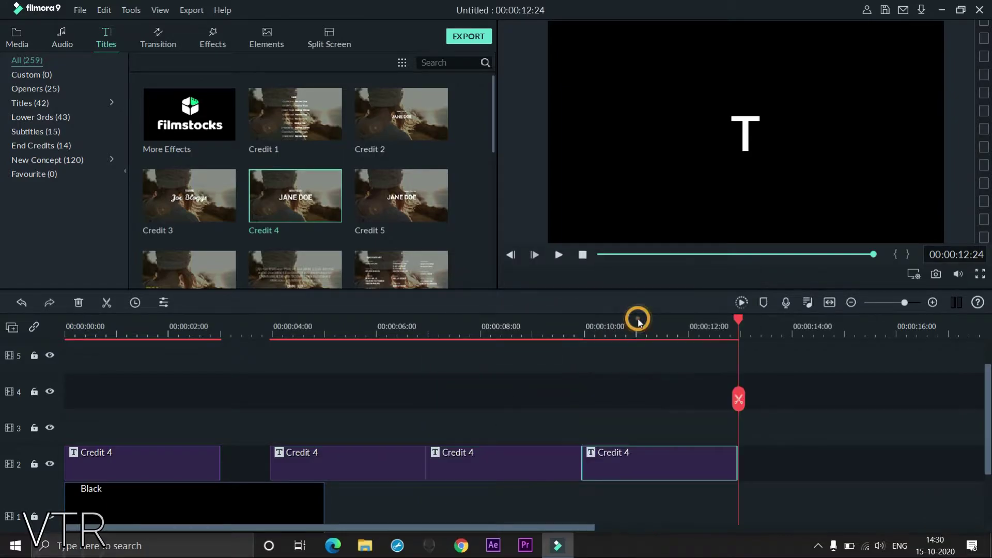
# Step: Replace the text of the second title clip on track 2 with "E"
pyautogui.click(342, 327)
pyautogui.doubleClick(390, 464)
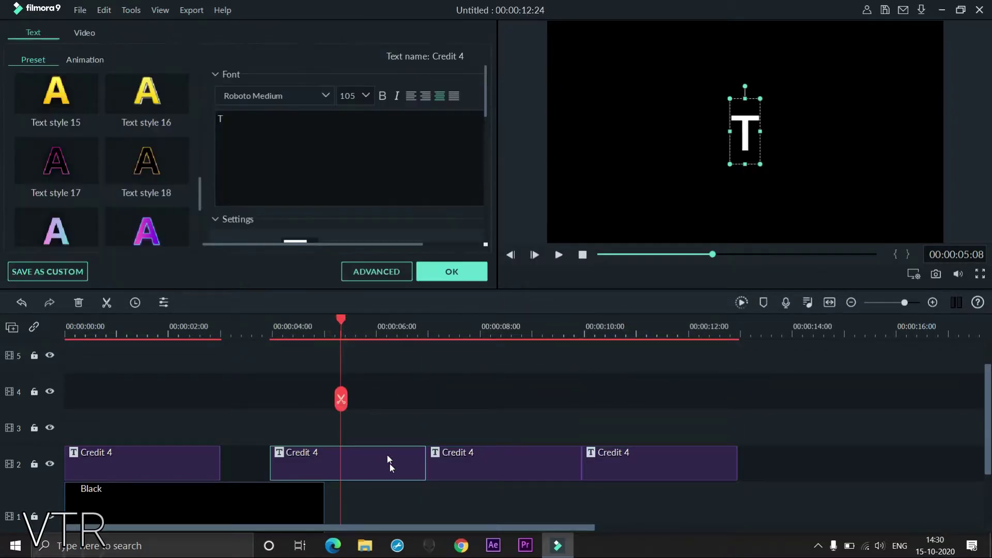
pyautogui.click(221, 118)
pyautogui.press('BackSpace')
pyautogui.write('E')
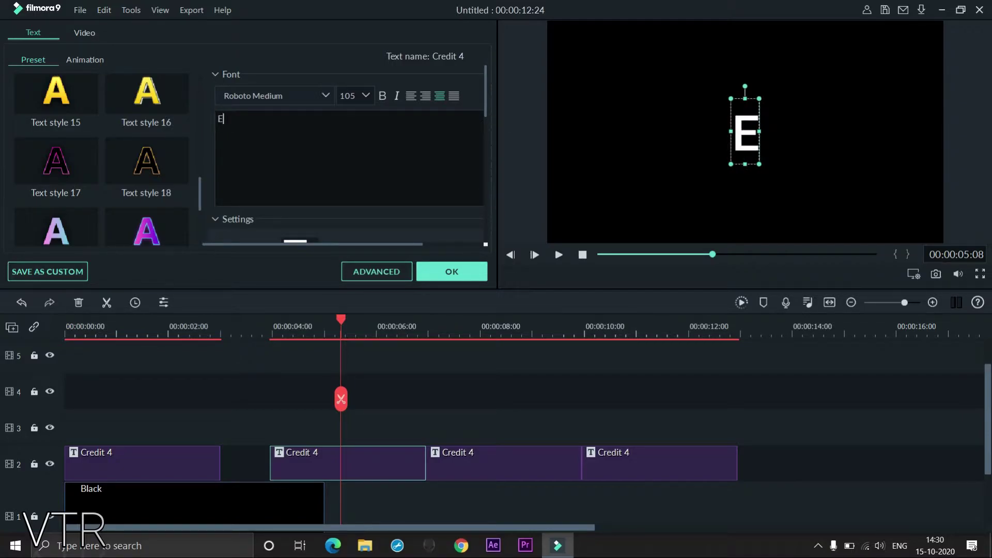
# Step: Replace the text of the third title clip on track 2 with "X"
pyautogui.doubleClick(478, 457)
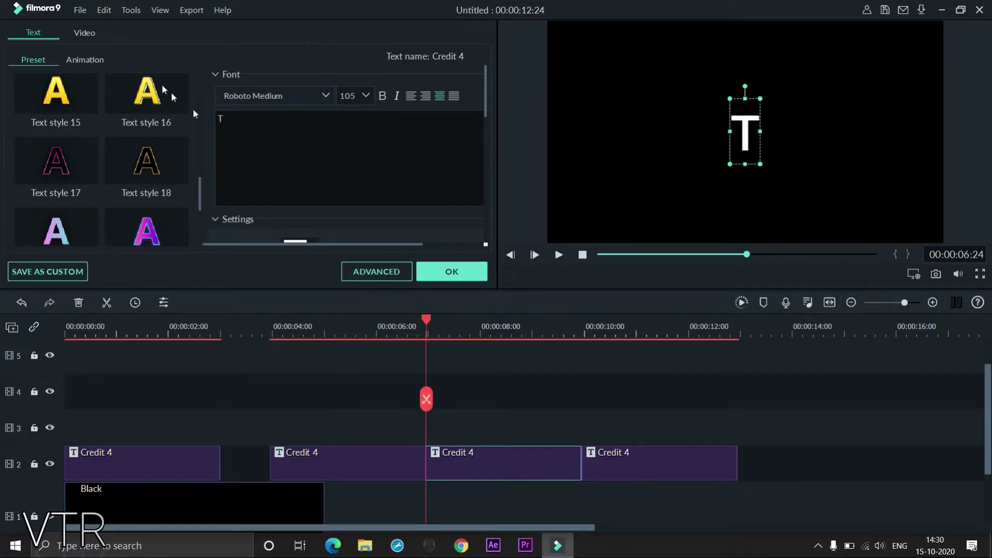
pyautogui.click(227, 118)
pyautogui.press('BackSpace')
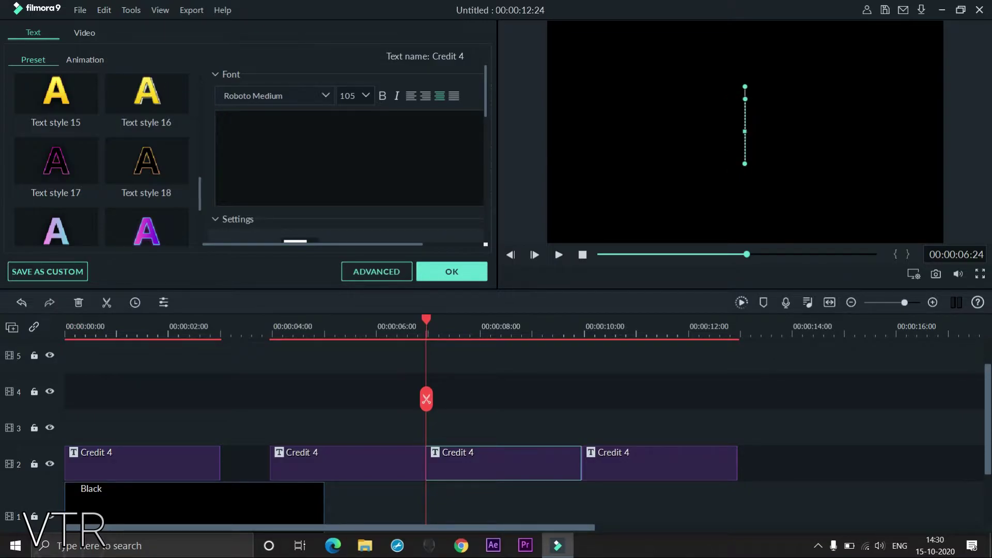
pyautogui.write('X')
# Step: Stack the "E", "X" and last "T" titles on tracks 3, 4 and 5, overlapping the first title near the timeline's start
pyautogui.doubleClick(640, 467)
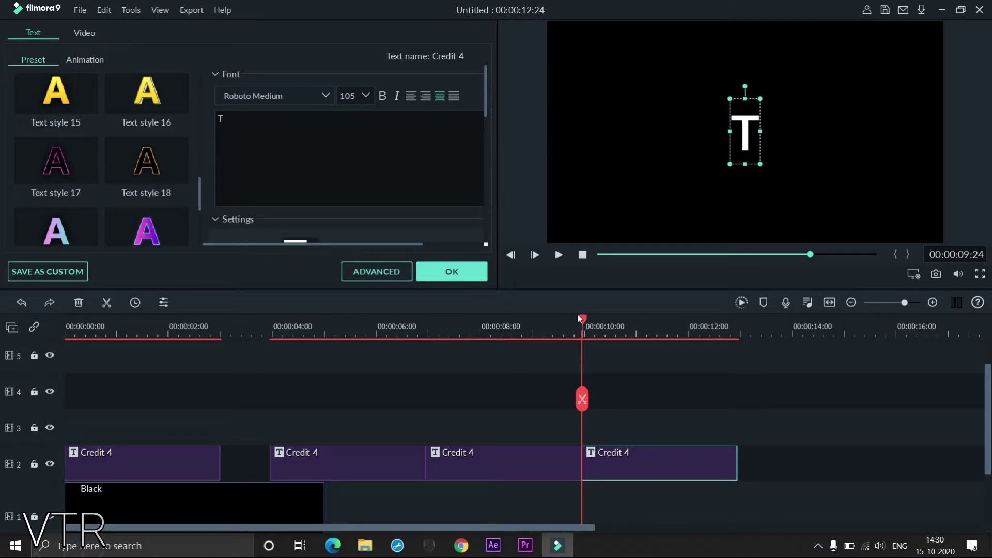
pyautogui.moveTo(565, 321); pyautogui.dragTo(1, 289)
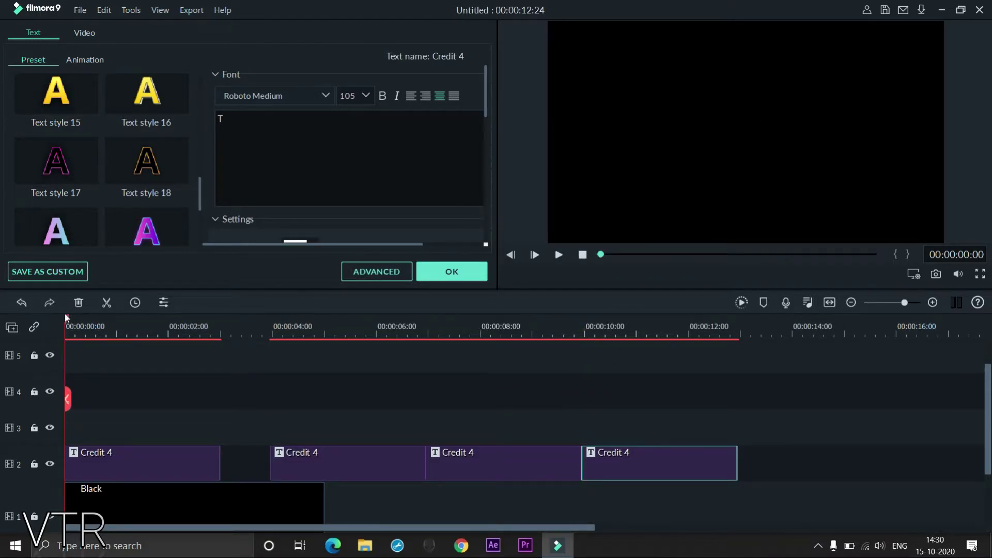
pyautogui.moveTo(67, 320); pyautogui.dragTo(120, 321)
pyautogui.moveTo(333, 459); pyautogui.dragTo(142, 426)
pyautogui.moveTo(464, 450); pyautogui.dragTo(181, 402)
pyautogui.moveTo(659, 472); pyautogui.dragTo(169, 382)
pyautogui.moveTo(277, 388); pyautogui.dragTo(169, 497)
# Step: Set the text animation of all four letter titles on tracks 2 to 5 to No Animation
pyautogui.click(206, 395)
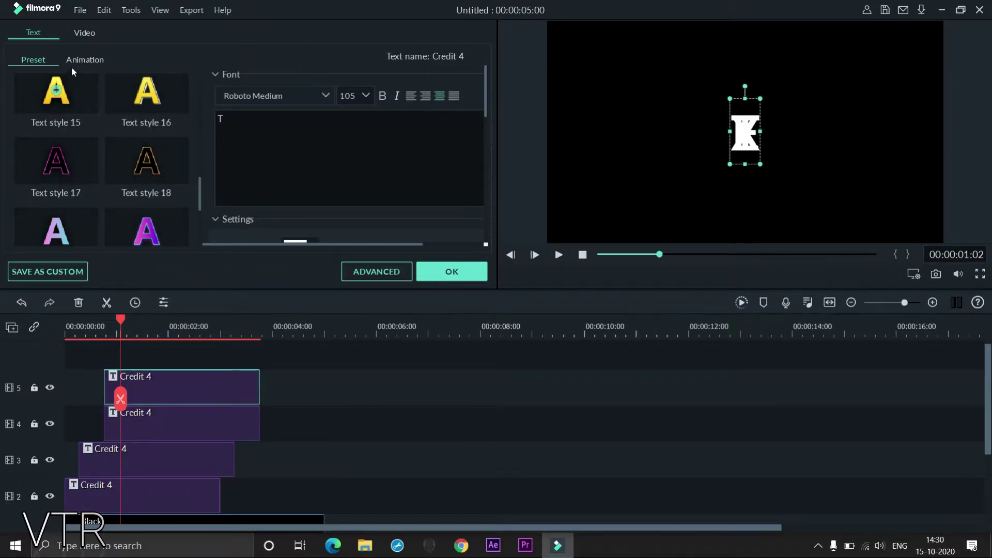
pyautogui.click(81, 58)
pyautogui.click(452, 271)
pyautogui.doubleClick(217, 421)
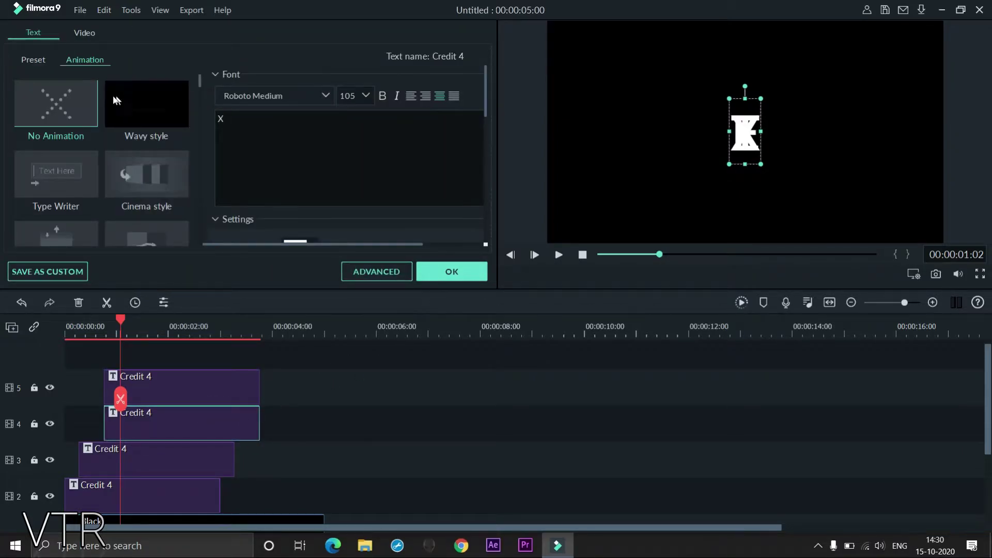
pyautogui.click(181, 466)
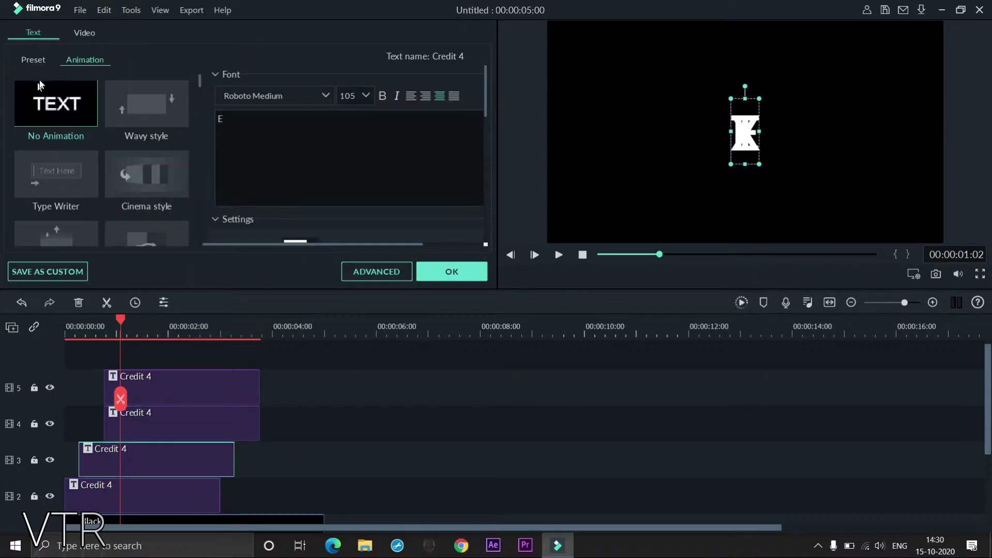
pyautogui.click(193, 498)
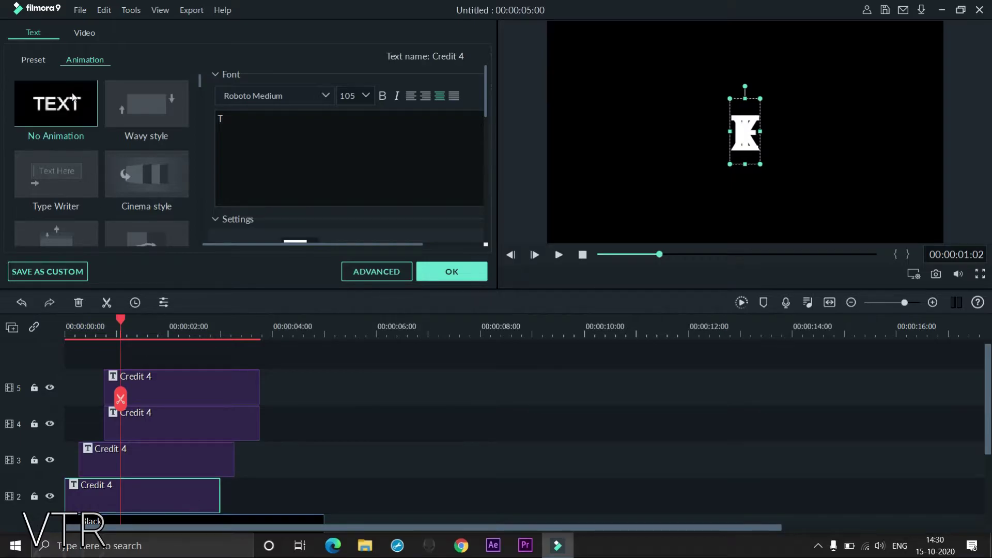
pyautogui.click(462, 271)
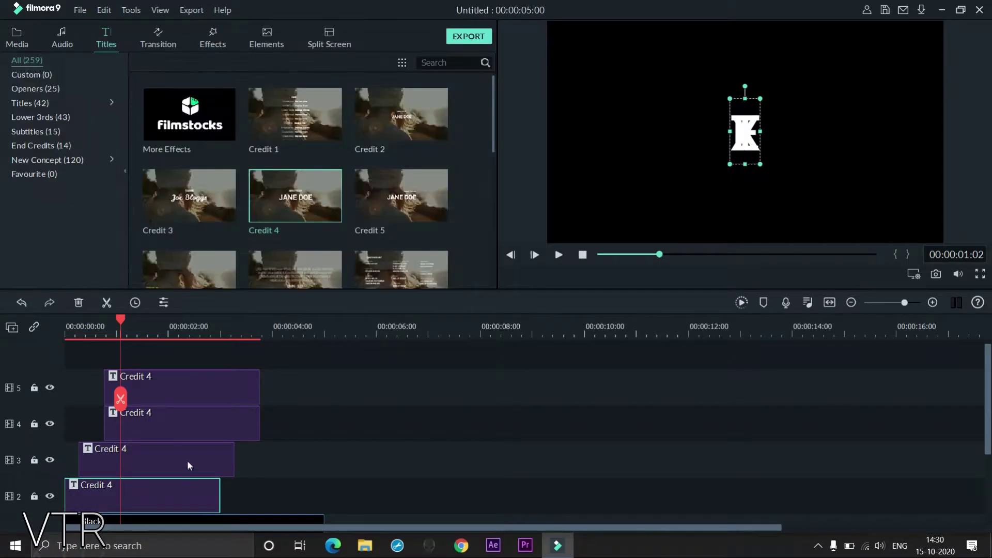
# Step: Spread the four letters in a row across the preview so they spell "TEXT", and accept the layout
pyautogui.doubleClick(187, 460)
pyautogui.moveTo(745, 134); pyautogui.dragTo(675, 135)
pyautogui.moveTo(746, 134); pyautogui.dragTo(833, 136)
pyautogui.moveTo(792, 133); pyautogui.dragTo(754, 133)
pyautogui.moveTo(837, 134); pyautogui.dragTo(810, 127)
pyautogui.click(745, 144)
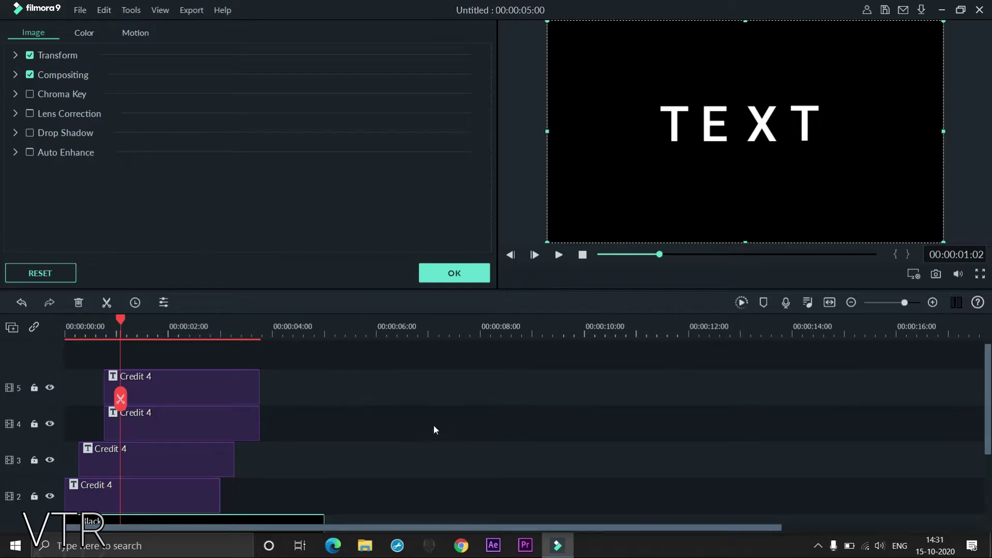
pyautogui.click(439, 266)
# Step: Trim the end of the track 2 title to under one second and the track 3 title to about the playhead
pyautogui.scroll(-1, 115, 447)
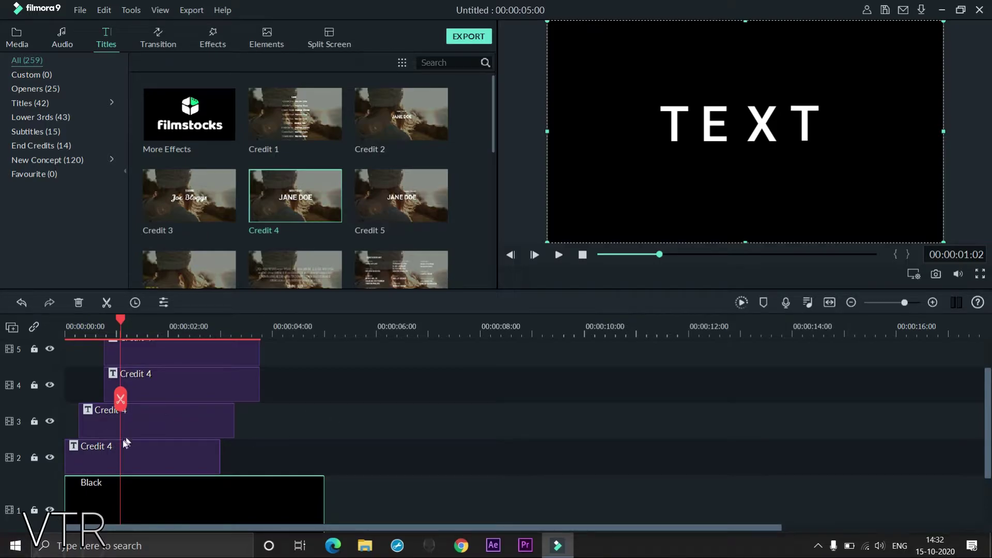
pyautogui.click(155, 457)
pyautogui.moveTo(221, 459); pyautogui.dragTo(104, 459)
pyautogui.moveTo(157, 429); pyautogui.dragTo(166, 429)
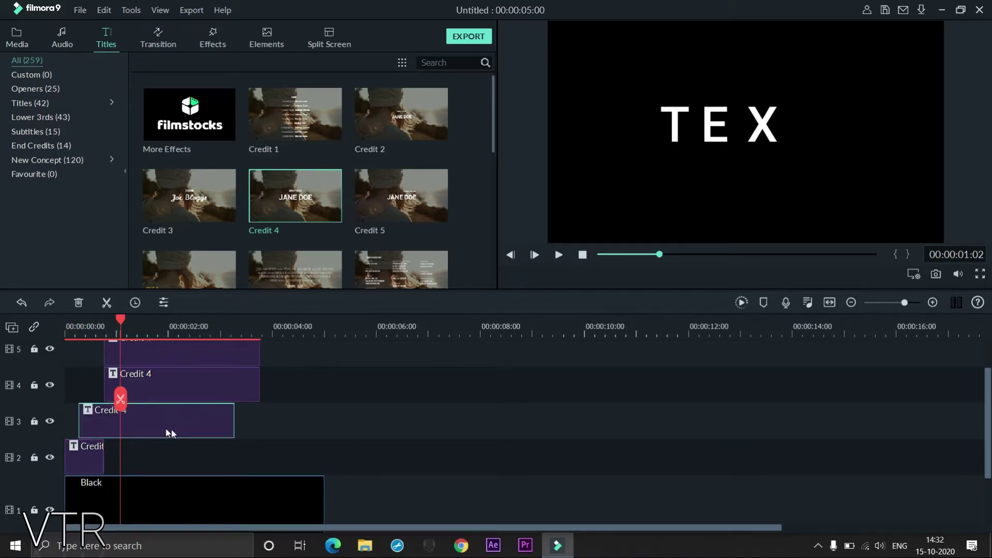
pyautogui.moveTo(230, 430); pyautogui.dragTo(126, 433)
# Step: Move the track 5 title to start at the playhead, and shorten the track 4 and 5 titles to brief clips
pyautogui.scroll(1, 252, 446)
pyautogui.moveTo(144, 399); pyautogui.dragTo(179, 402)
pyautogui.moveTo(275, 386); pyautogui.dragTo(138, 395)
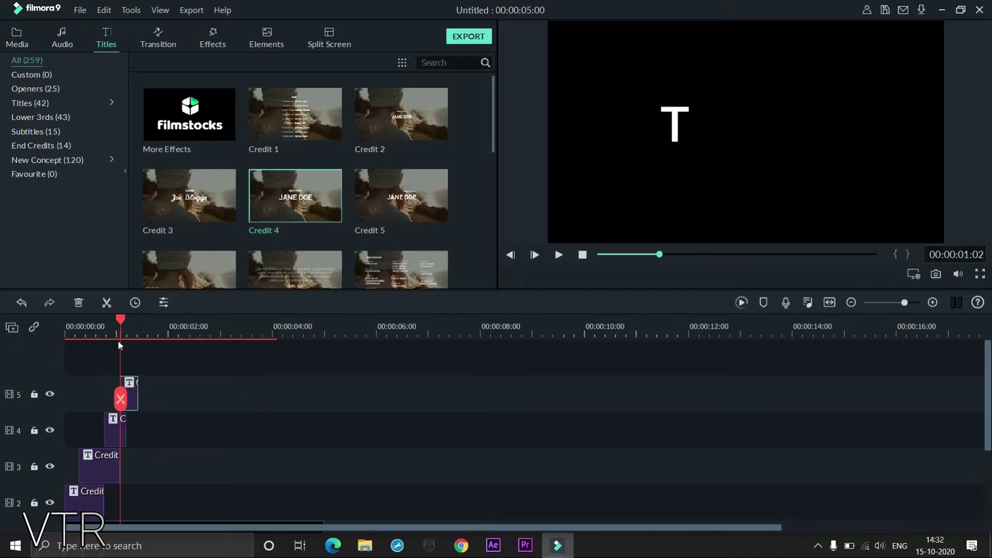
# Step: Move the track 5 title back to start level with the track 3 title, and play the sequence from the beginning
pyautogui.moveTo(121, 323); pyautogui.dragTo(20, 325)
pyautogui.moveTo(125, 394); pyautogui.dragTo(83, 396)
pyautogui.press('space')
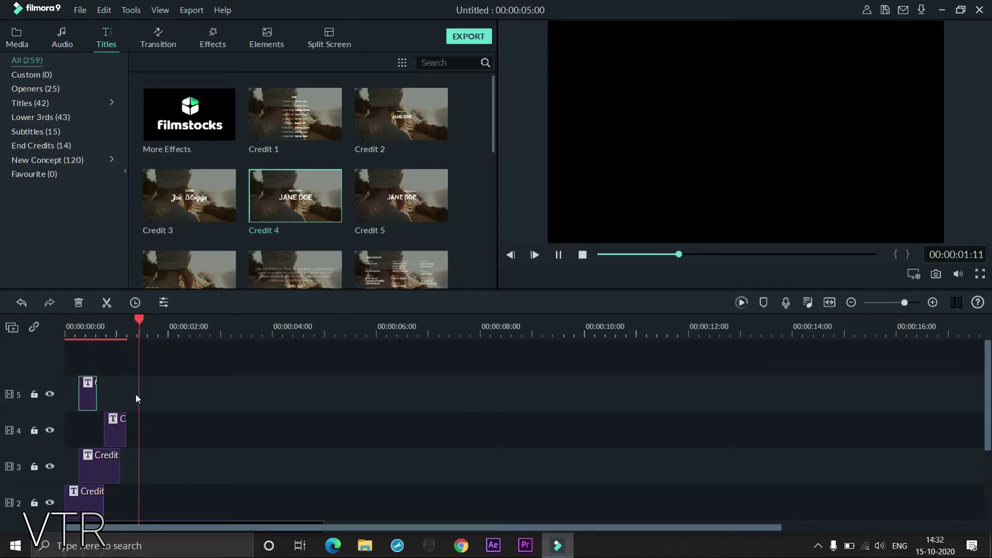
pyautogui.press('space')
pyautogui.click(65, 332)
pyautogui.press('space')
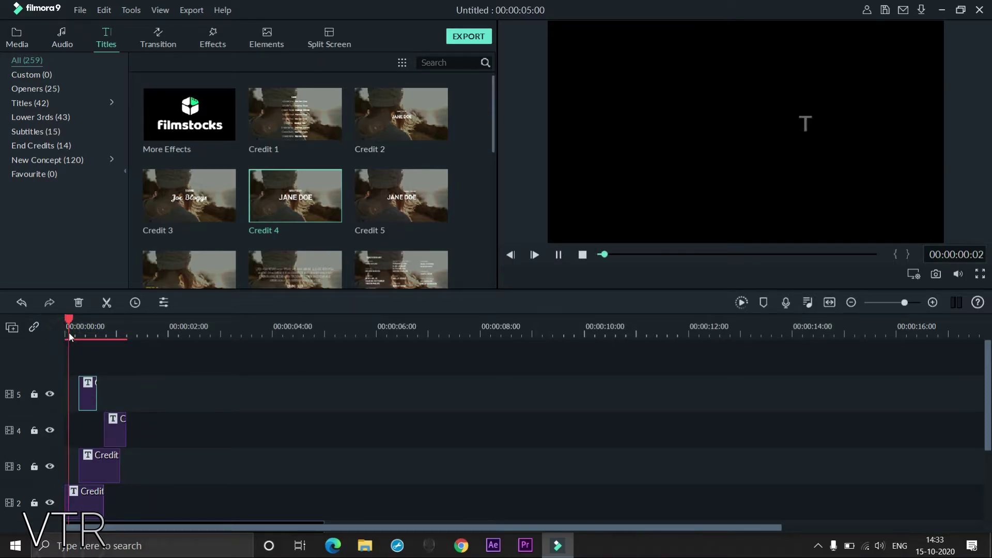
pyautogui.press('space')
# Step: Apply No Animation to the track 2 "T" title and play the sequence from the start
pyautogui.doubleClick(72, 495)
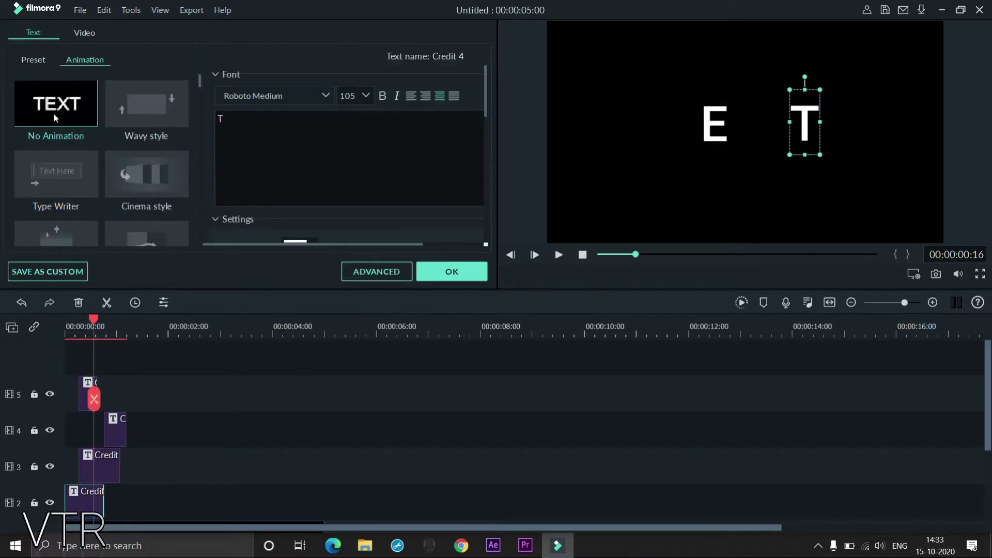
pyautogui.click(446, 267)
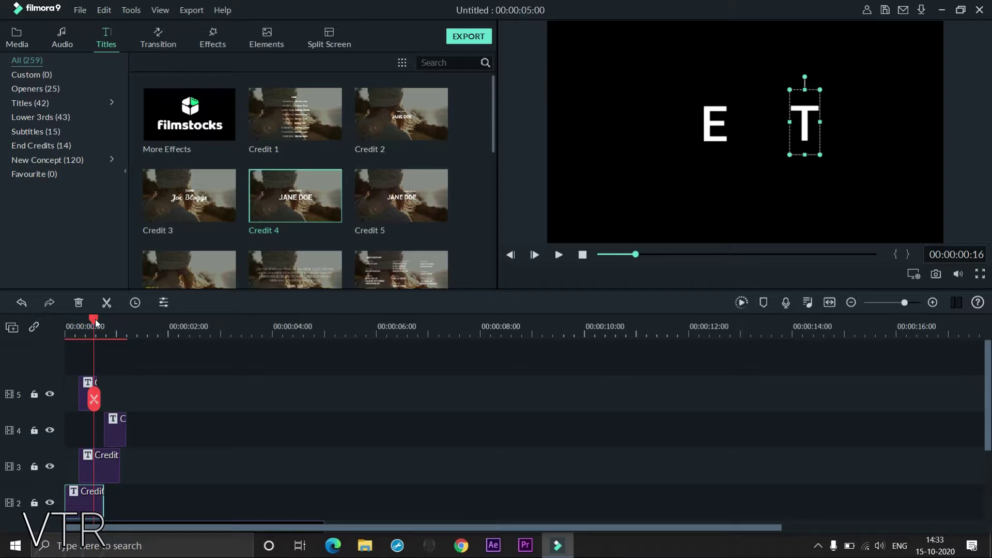
pyautogui.moveTo(95, 320); pyautogui.dragTo(65, 323)
pyautogui.press('space')
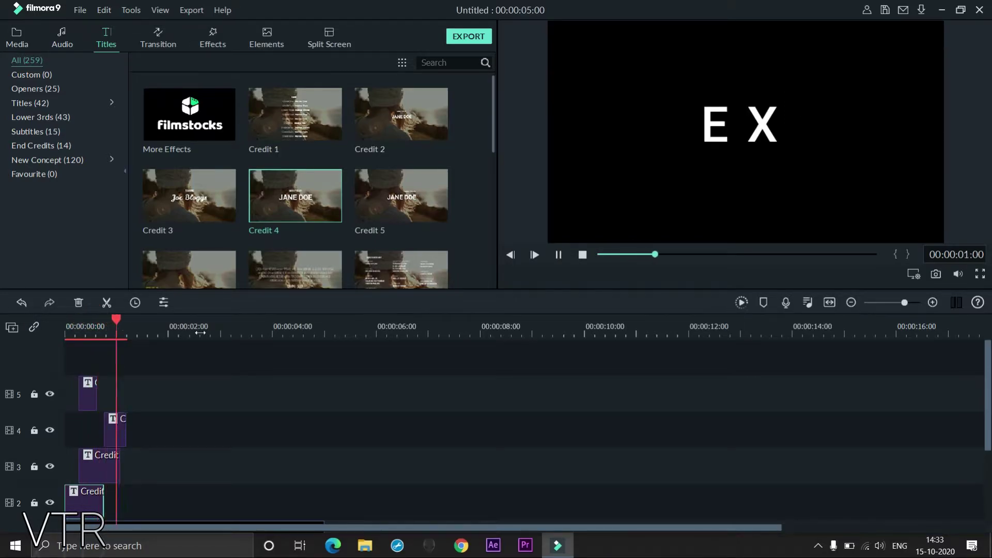
pyautogui.press('space')
# Step: Copy all four letter clips, paste them at 00:00:05:09, and move the pasted set directly behind the originals
pyautogui.moveTo(187, 368); pyautogui.dragTo(66, 463)
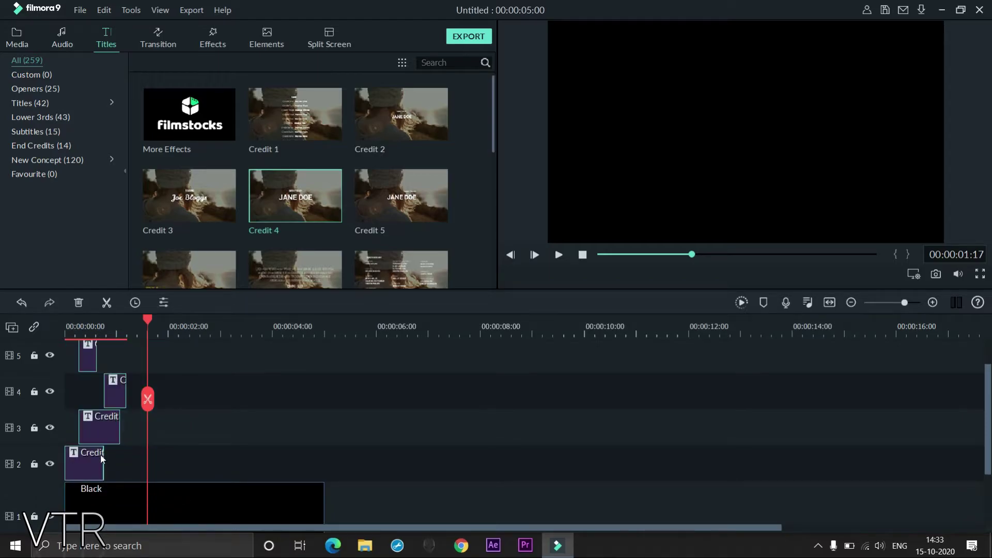
pyautogui.rightClick(113, 394)
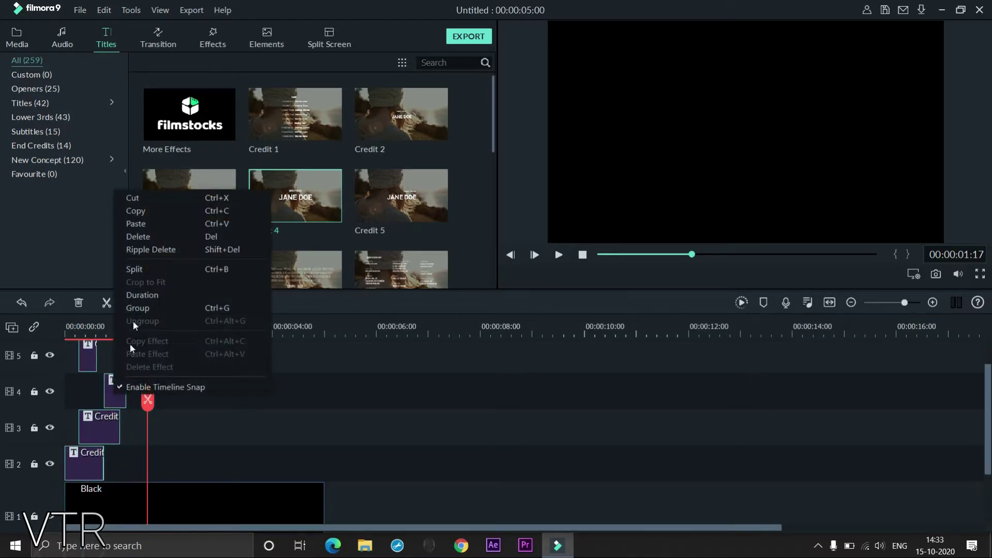
pyautogui.click(149, 208)
pyautogui.click(343, 325)
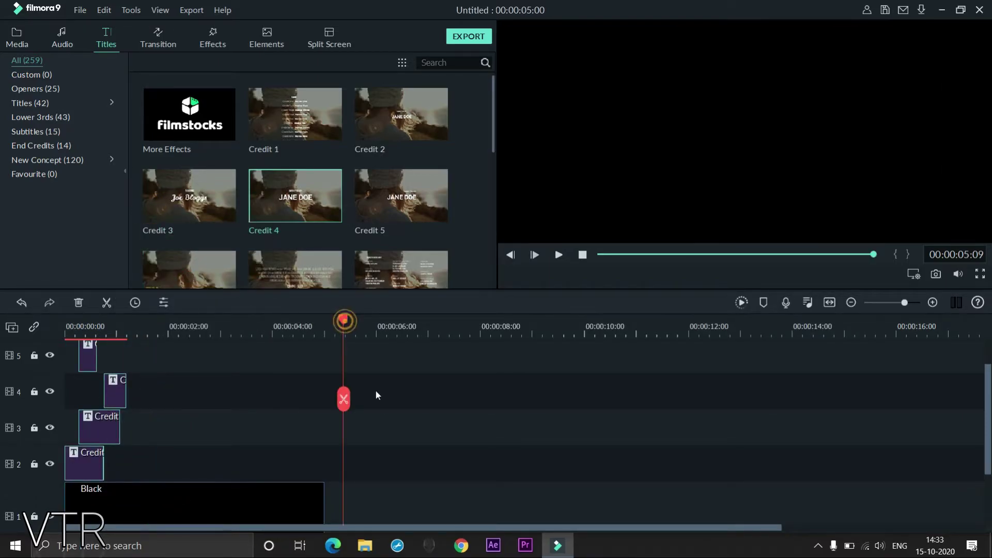
pyautogui.rightClick(391, 413)
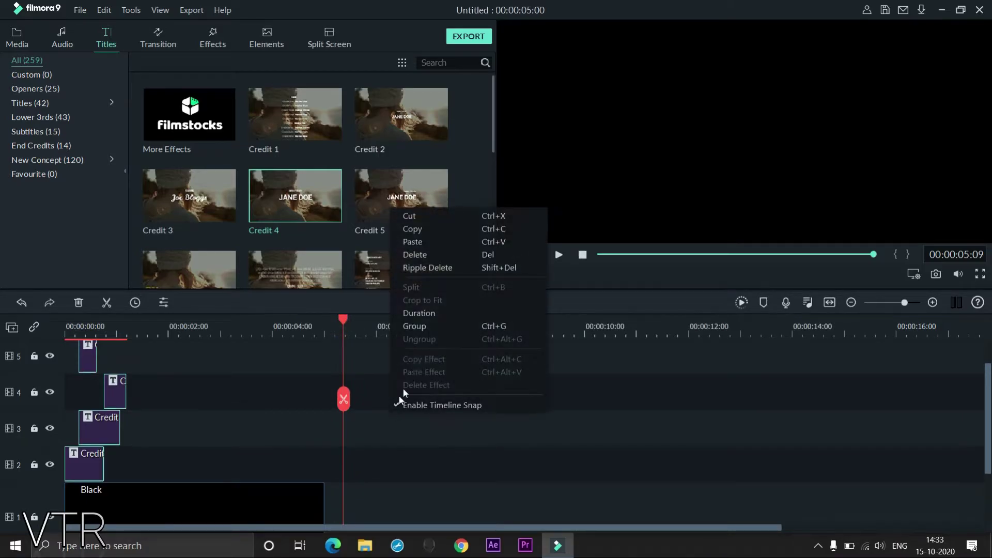
pyautogui.click(415, 241)
pyautogui.moveTo(378, 440); pyautogui.dragTo(145, 437)
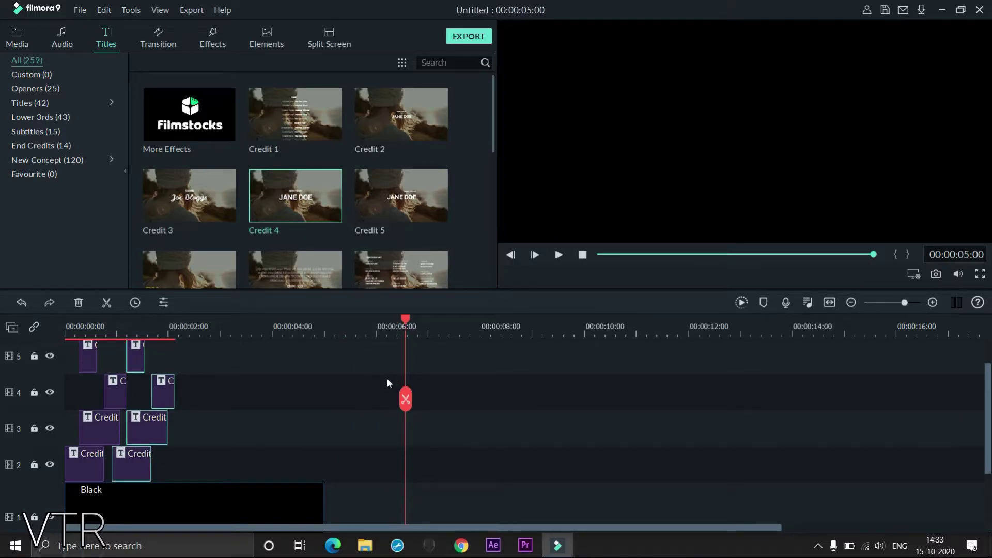
# Step: Paste a third set of the four letter clips directly behind the second set, and play the sequence from the beginning
pyautogui.hotkey('ctrl', 'v')
pyautogui.moveTo(446, 427); pyautogui.dragTo(207, 427)
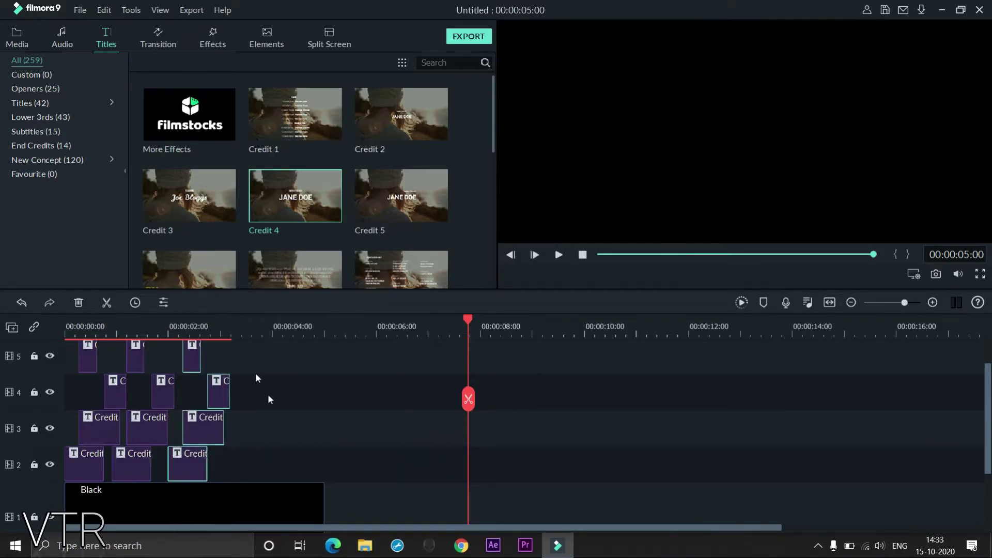
pyautogui.moveTo(469, 320); pyautogui.dragTo(3, 348)
pyautogui.press('space')
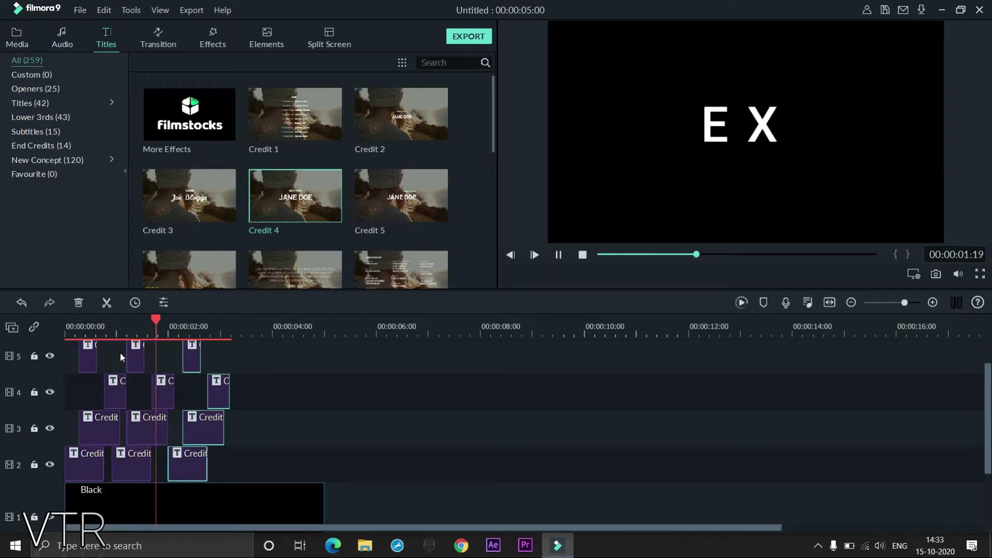
pyautogui.press('space')
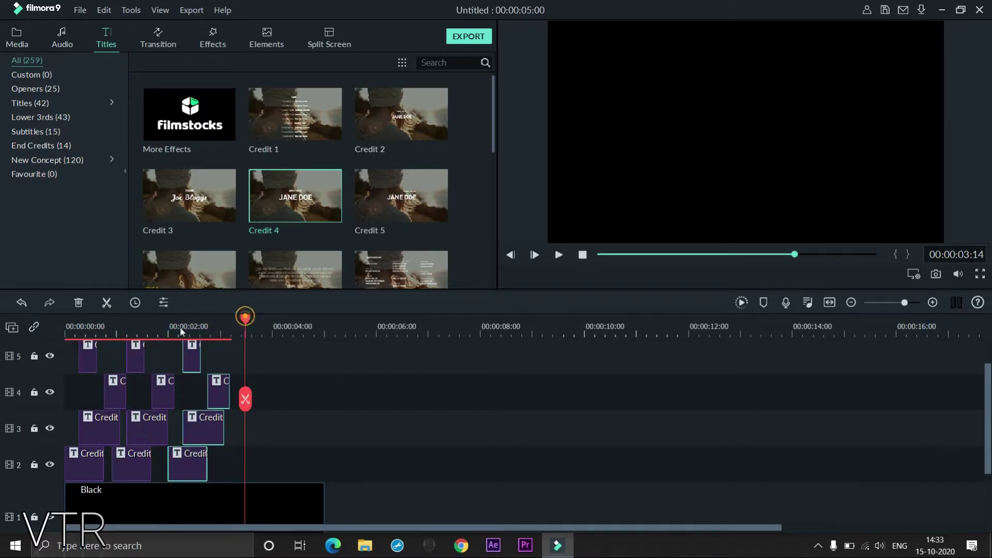
# Step: Move the third "X" title on track 4 slightly earlier, closer to the second "X" clip
pyautogui.moveTo(246, 320); pyautogui.dragTo(110, 323)
pyautogui.click(223, 393)
pyautogui.doubleClick(223, 395)
pyautogui.click(196, 394)
pyautogui.click(179, 324)
pyautogui.moveTo(222, 383); pyautogui.dragTo(200, 380)
pyautogui.moveTo(179, 319); pyautogui.dragTo(268, 329)
pyautogui.scroll(1, 269, 330)
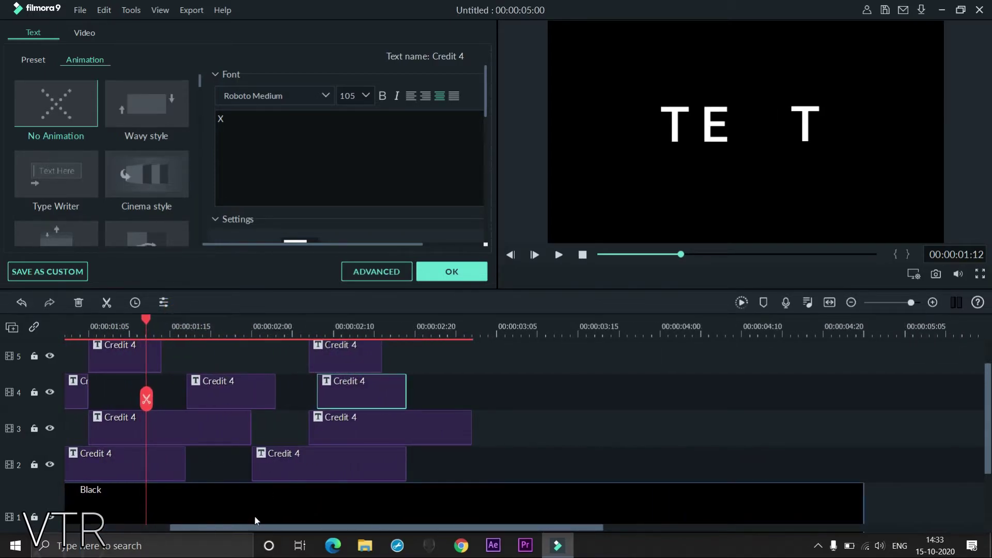
pyautogui.moveTo(240, 522); pyautogui.dragTo(190, 527)
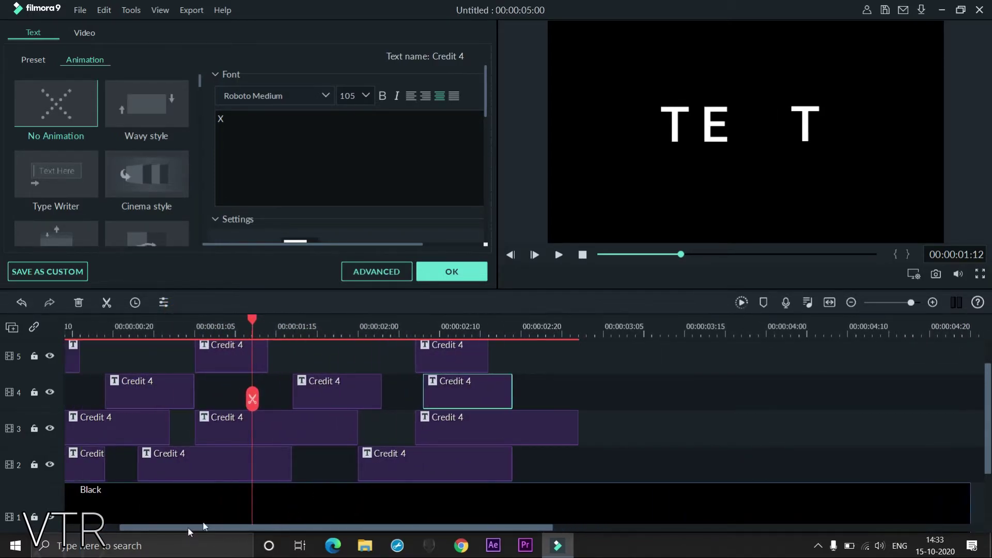
# Step: Move the second "X" title on track 4 slightly earlier and the third to 00:00:02:05, and play the sequence from the beginning
pyautogui.click(335, 397)
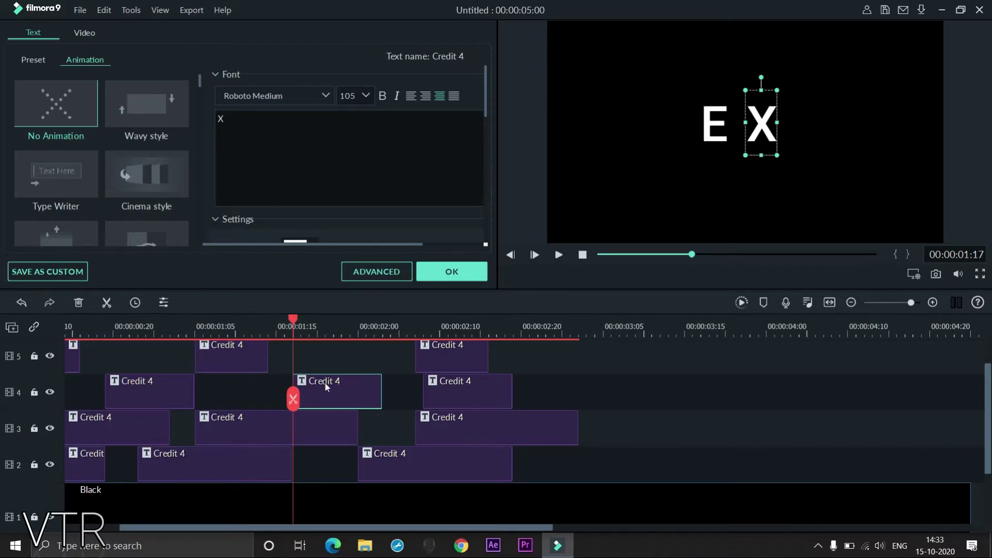
pyautogui.moveTo(326, 387); pyautogui.dragTo(302, 387)
pyautogui.moveTo(448, 397); pyautogui.dragTo(414, 397)
pyautogui.moveTo(289, 317); pyautogui.dragTo(66, 341)
pyautogui.press('space')
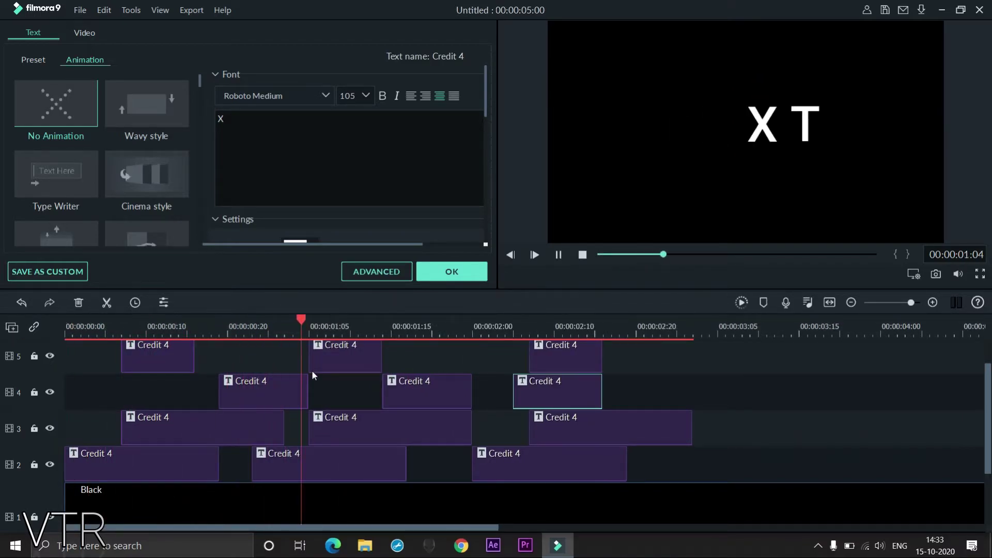
pyautogui.press('space')
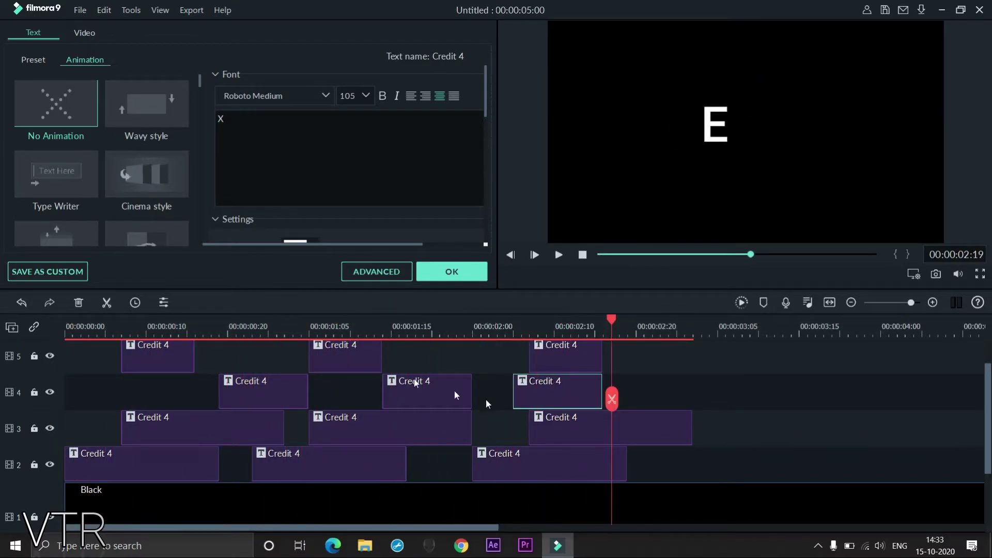
# Step: Close the title settings and replay the sequence from the beginning to check the letter timing
pyautogui.click(451, 272)
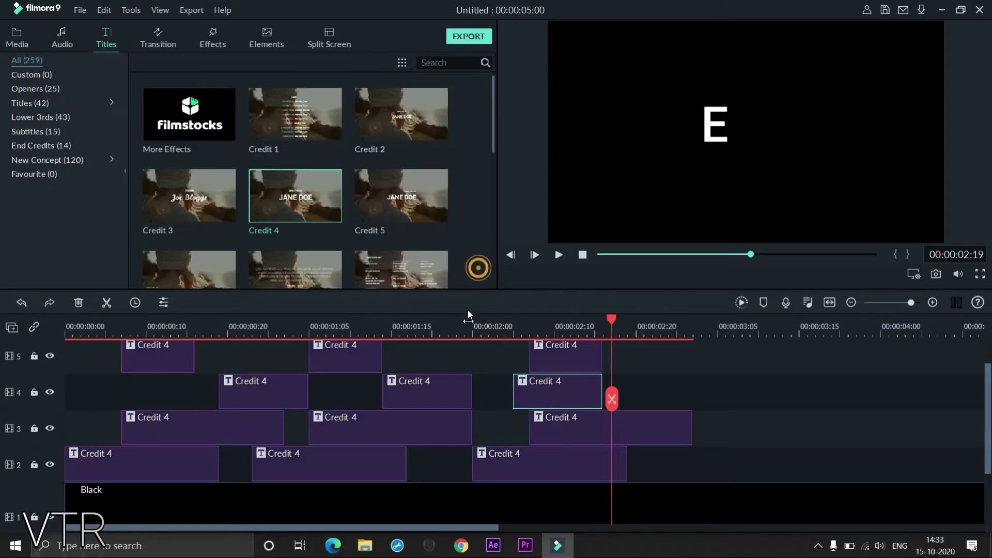
pyautogui.moveTo(611, 317); pyautogui.dragTo(69, 306)
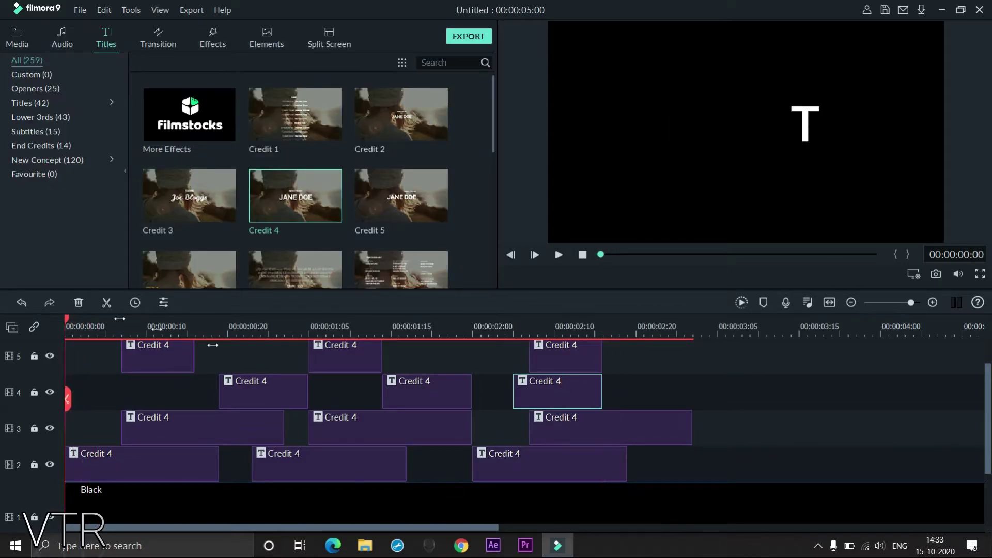
pyautogui.press('space')
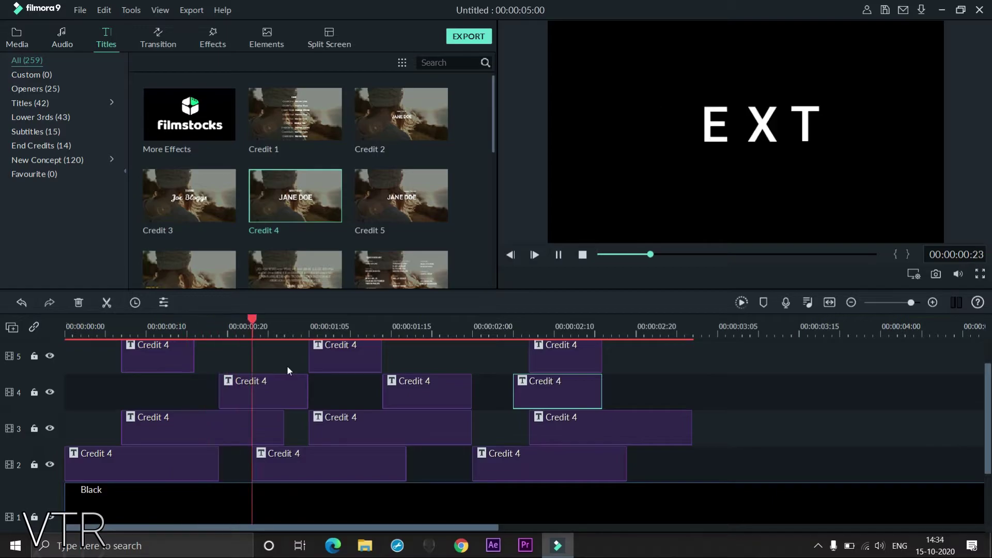
pyautogui.press('space')
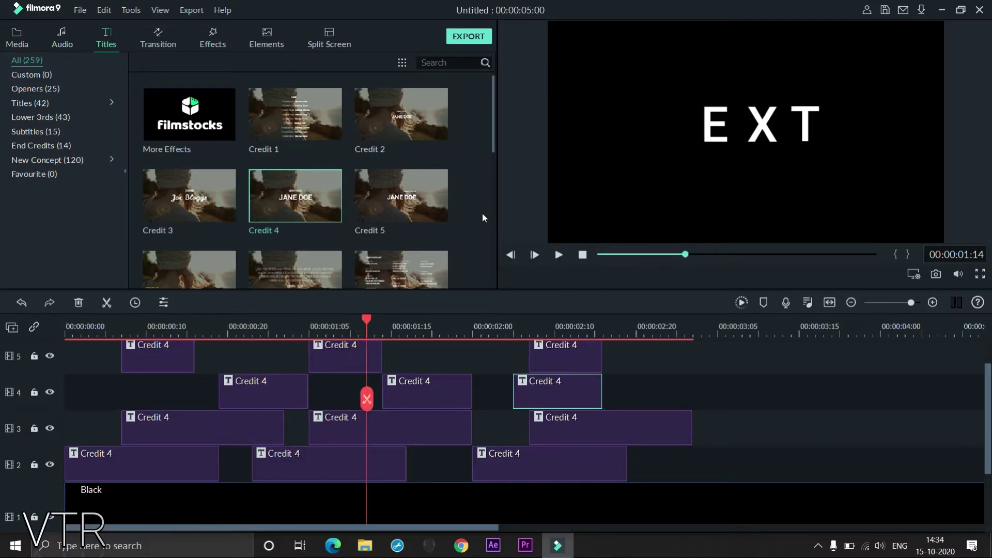
# Step: Apply the Dissolve transition to all twelve letter clips on tracks 2 to 5
pyautogui.click(158, 38)
pyautogui.scroll(10, 333, 169)
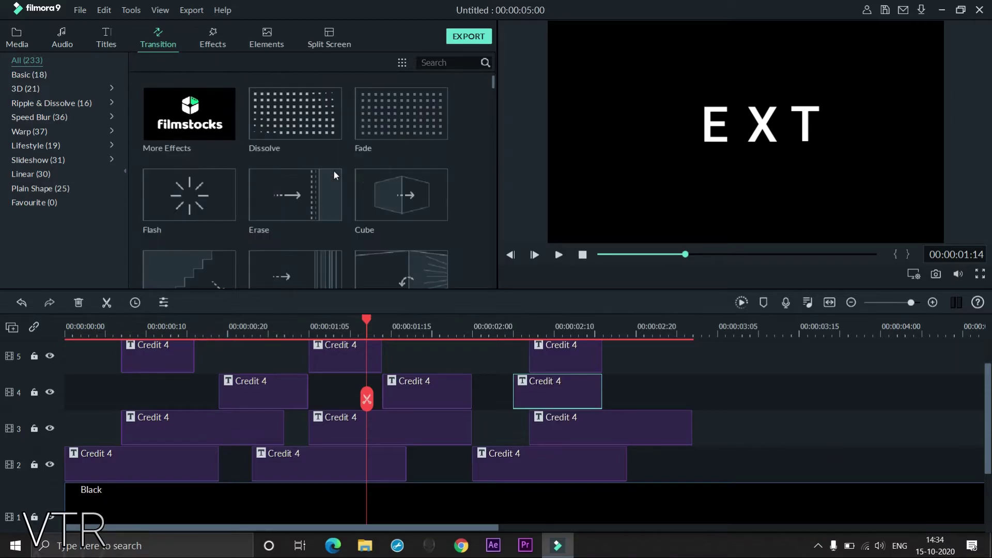
pyautogui.moveTo(703, 345); pyautogui.dragTo(135, 461)
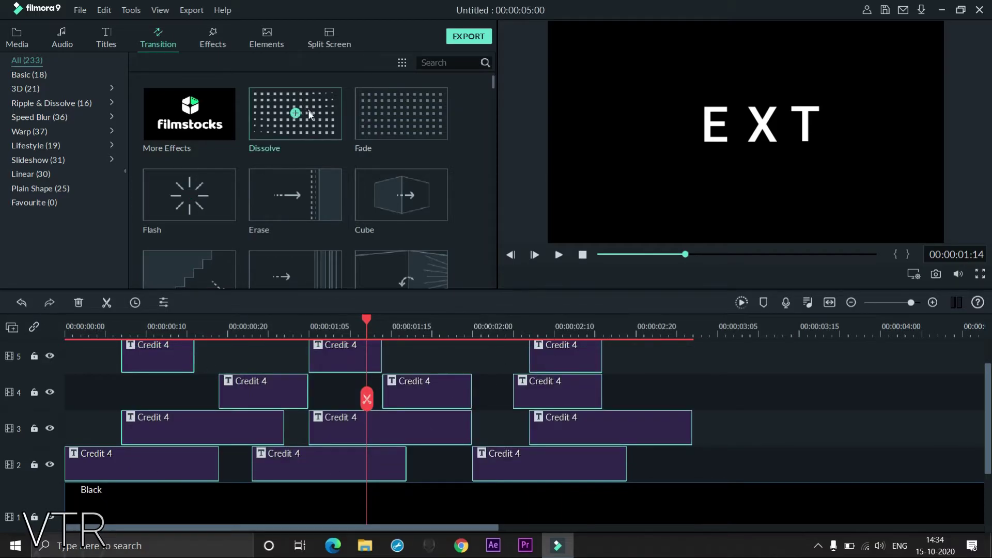
pyautogui.click(296, 114)
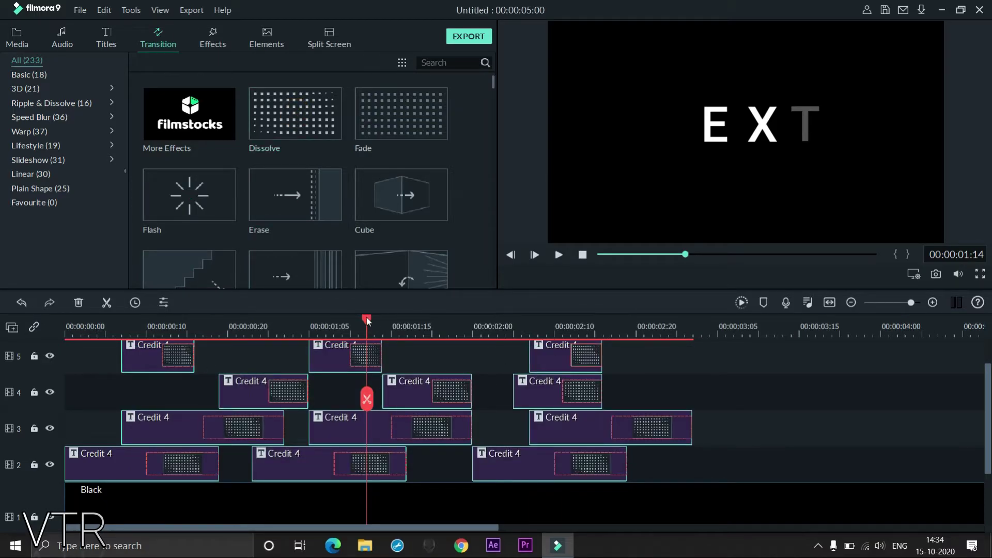
# Step: Play the sequence from the beginning twice to review the Dissolve transitions, and return to the start
pyautogui.press('Home')
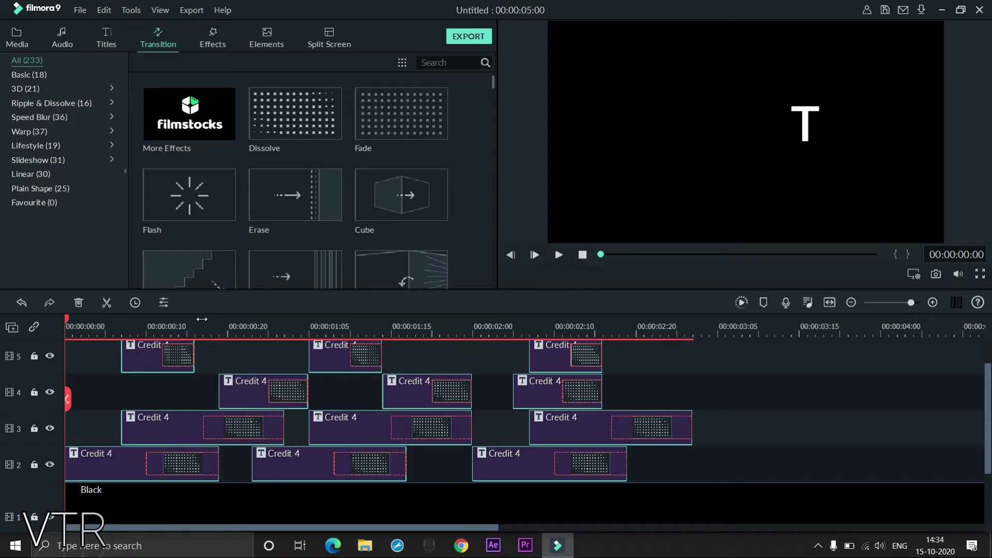
pyautogui.press('space')
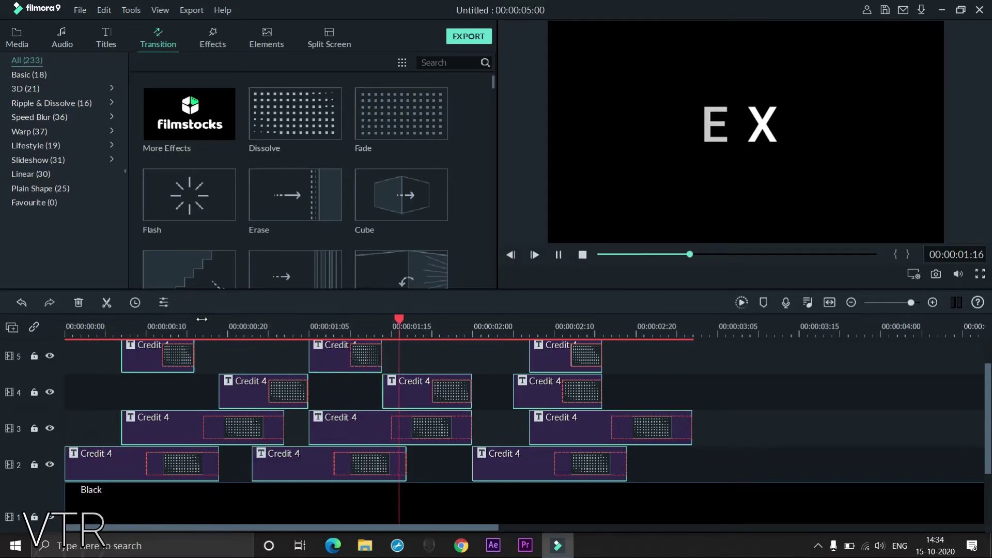
pyautogui.click(450, 319)
pyautogui.moveTo(448, 321); pyautogui.dragTo(2, 323)
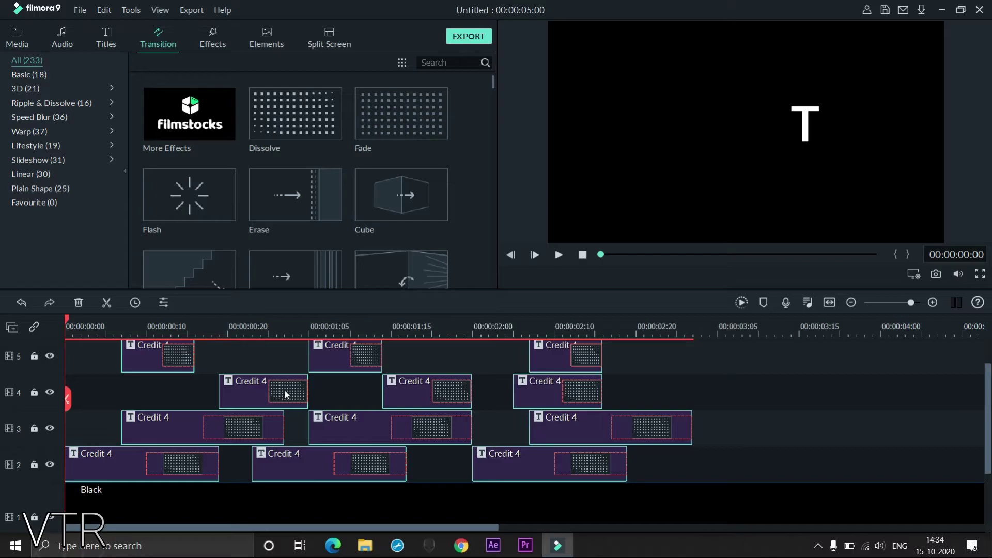
pyautogui.press('space')
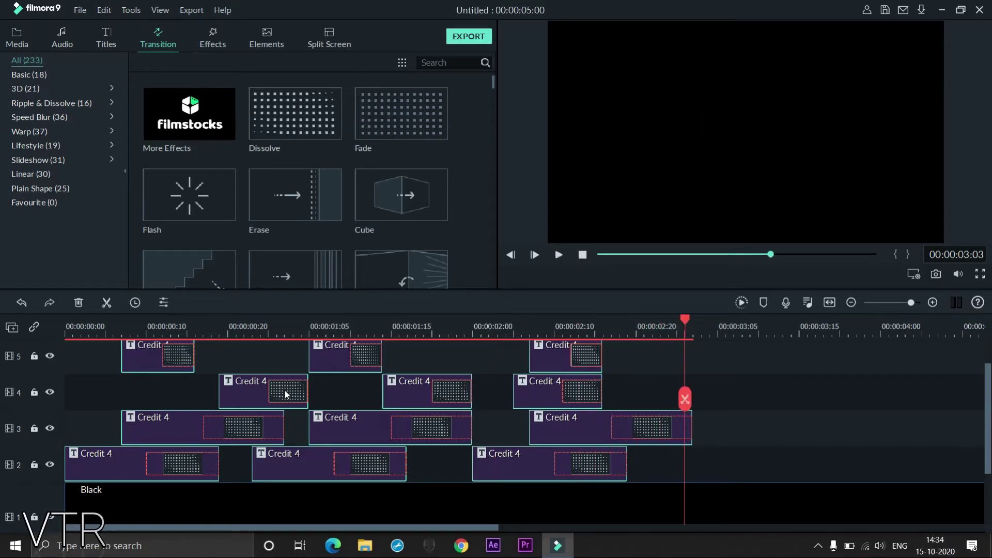
pyautogui.moveTo(683, 319); pyautogui.dragTo(1, 245)
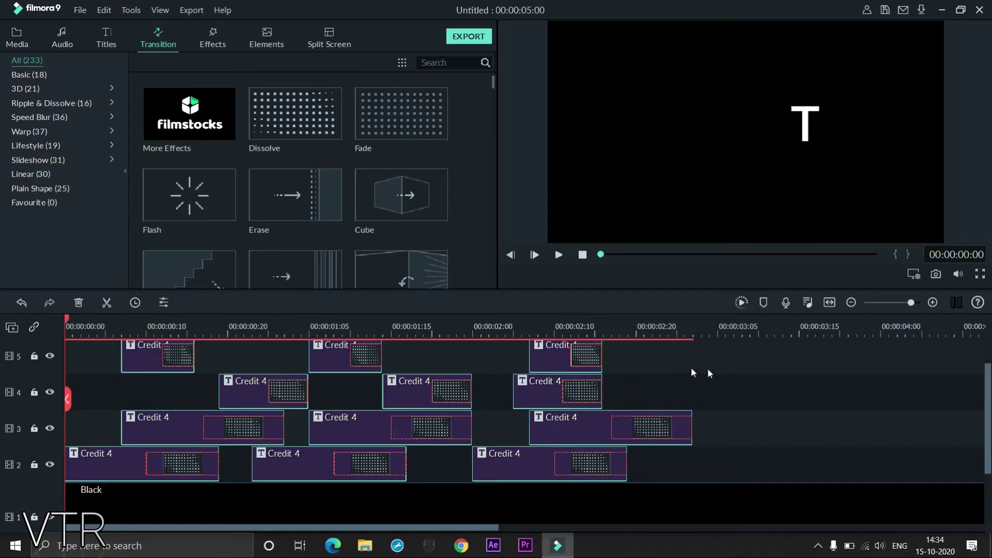
# Step: Apply Text style 18 to the first "E" title on track 3 and Text style 20 to the second
pyautogui.click(744, 386)
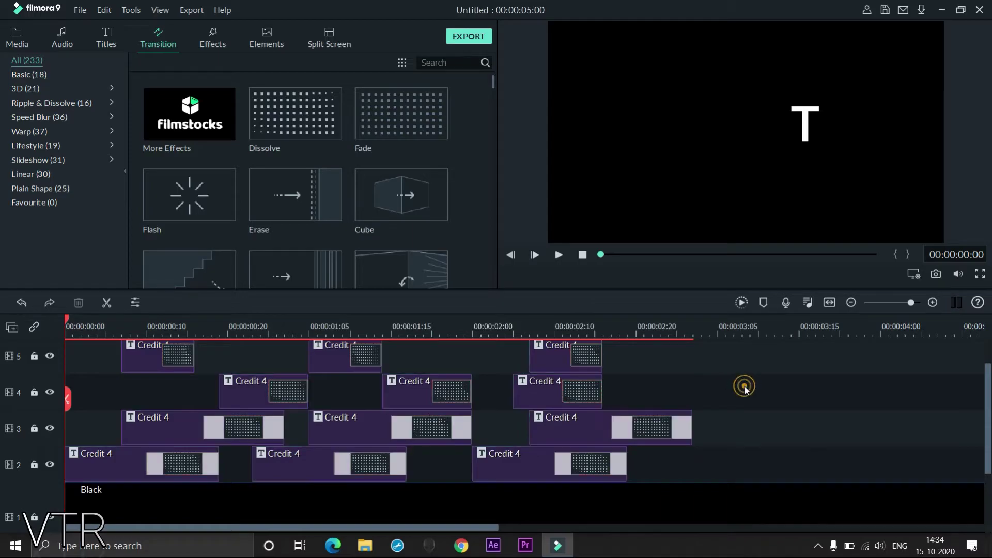
pyautogui.doubleClick(169, 428)
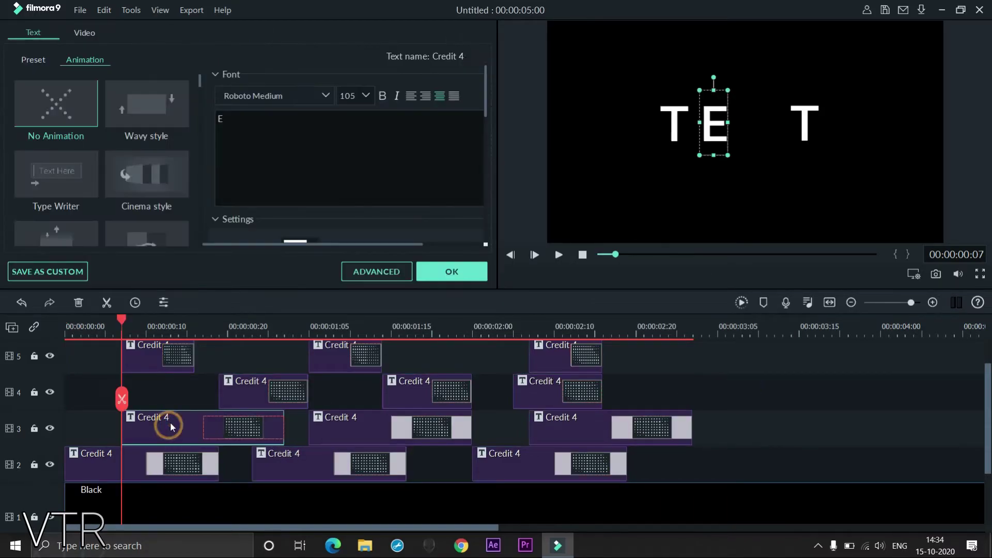
pyautogui.click(30, 60)
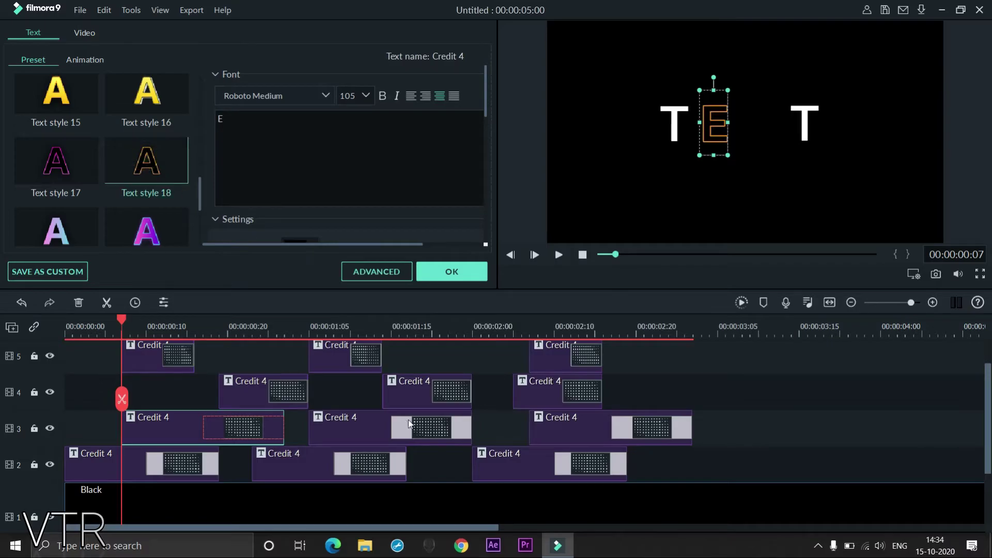
pyautogui.doubleClick(383, 429)
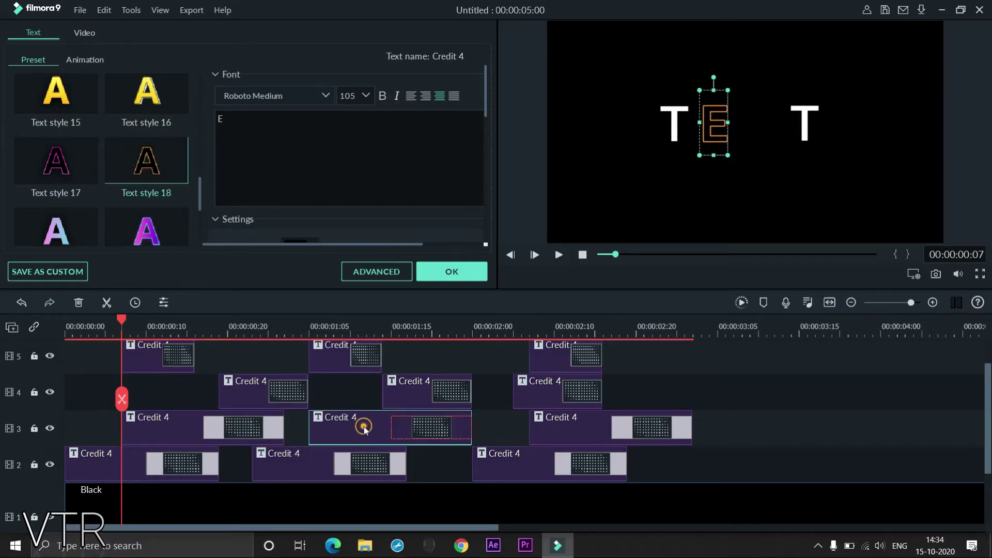
pyautogui.click(148, 232)
# Step: Apply Text style 17 to the third "X" title on track 4 and Text style 15 to the first
pyautogui.doubleClick(536, 393)
pyautogui.click(52, 164)
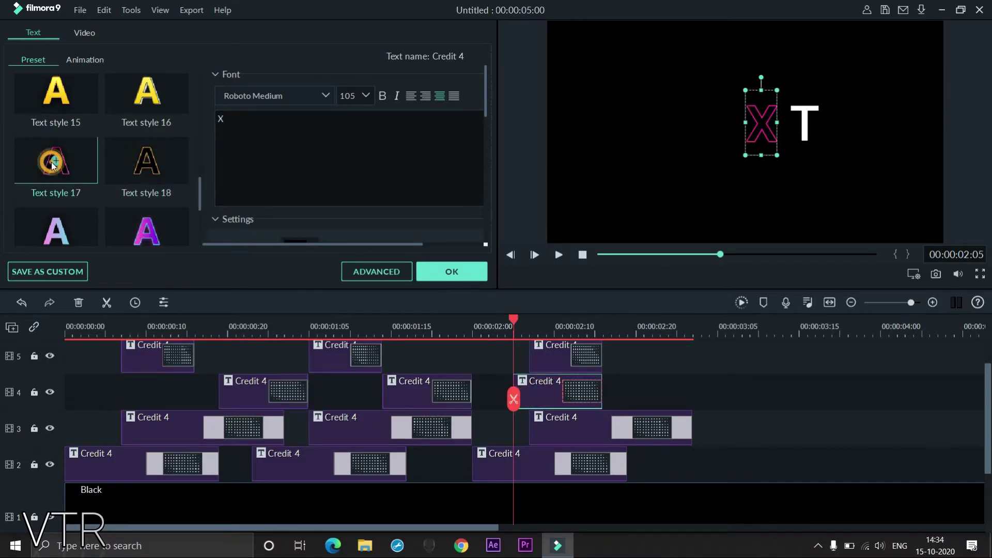
pyautogui.doubleClick(243, 388)
pyautogui.click(57, 93)
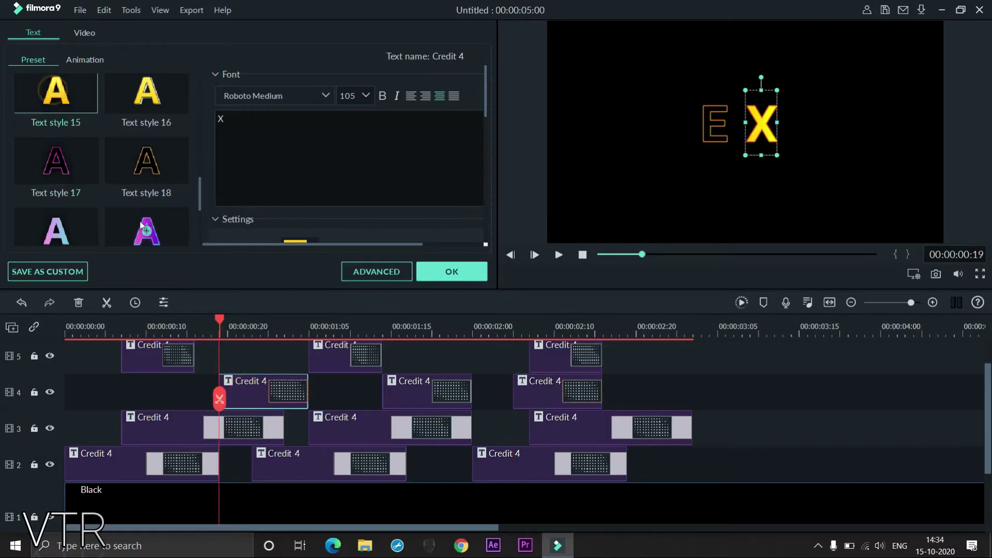
# Step: Apply Text style 23 to the first and second "T" titles on track 5
pyautogui.scroll(-3, 142, 226)
pyautogui.doubleClick(147, 357)
pyautogui.click(57, 200)
pyautogui.doubleClick(335, 353)
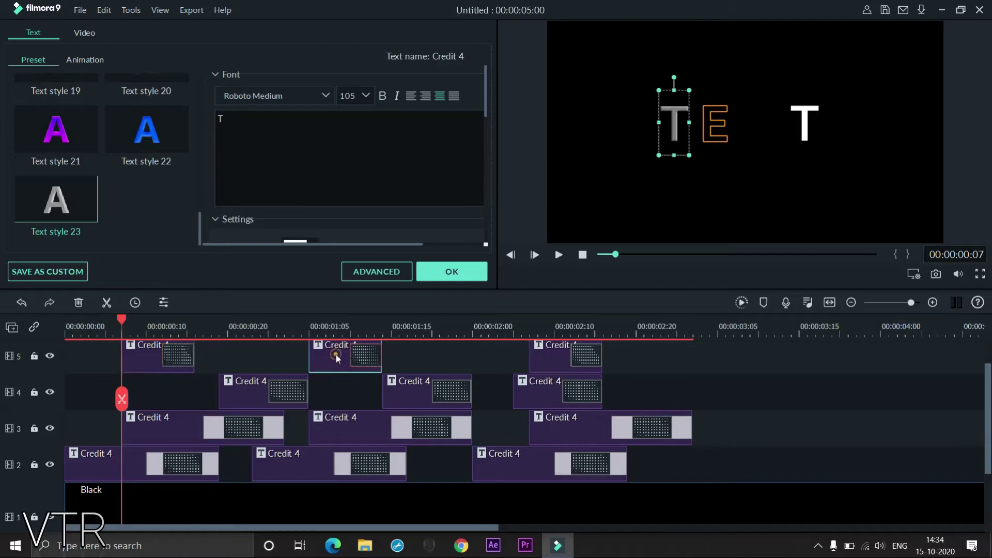
pyautogui.click(60, 202)
# Step: Play the sequence from the beginning to review the styled letters, and return to the start
pyautogui.moveTo(89, 324); pyautogui.dragTo(47, 320)
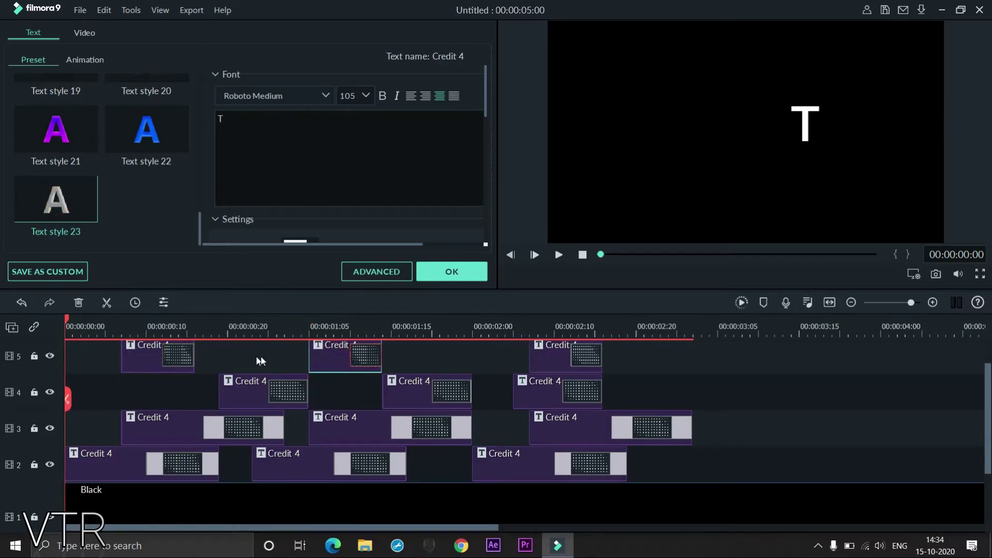
pyautogui.press('space')
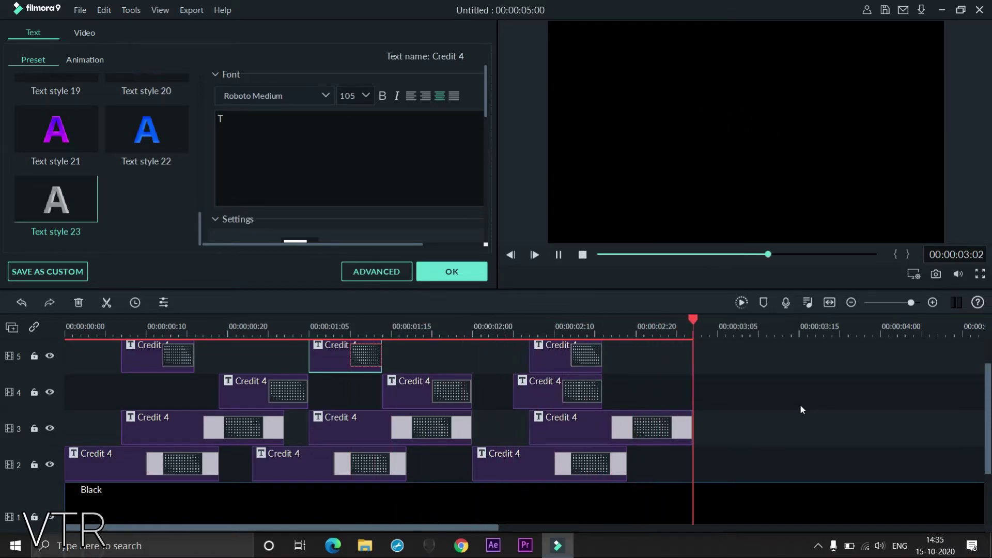
pyautogui.press('space')
pyautogui.moveTo(734, 320); pyautogui.dragTo(97, 320)
pyautogui.moveTo(27, 305); pyautogui.dragTo(8, 304)
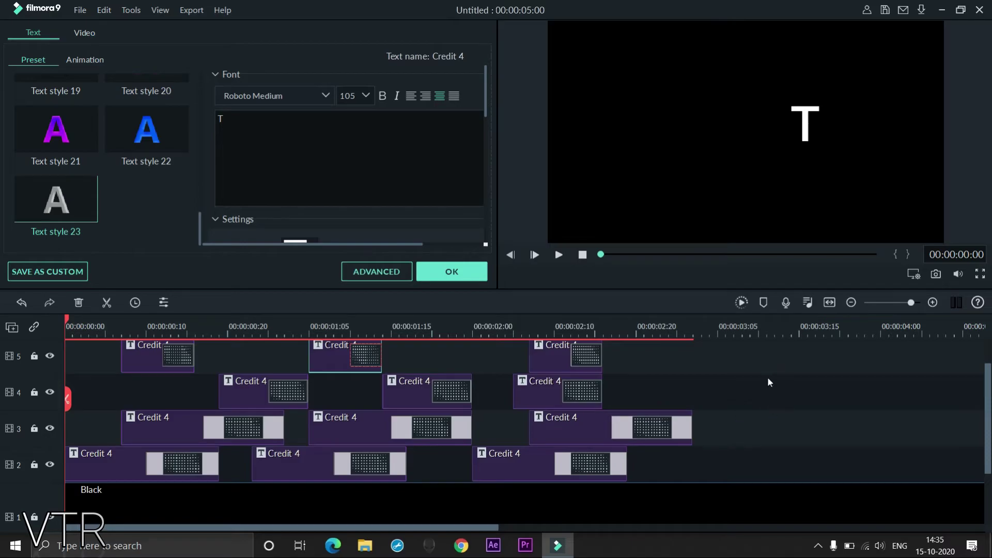
# Step: Duplicate all twelve letter clips at 00:00:03:04, move the copies earlier against the originals, and fit the whole sequence in the timeline
pyautogui.moveTo(751, 358); pyautogui.dragTo(125, 451)
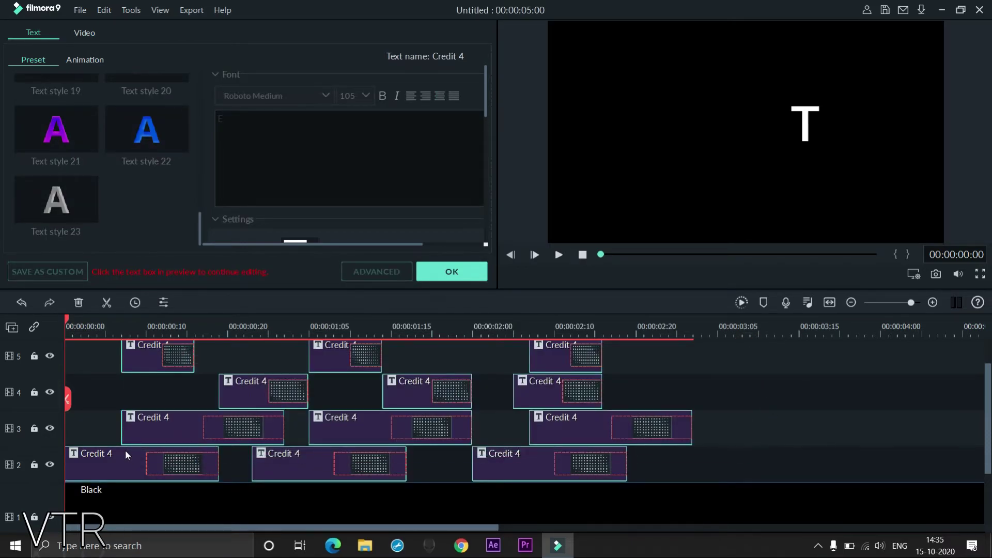
pyautogui.click(711, 328)
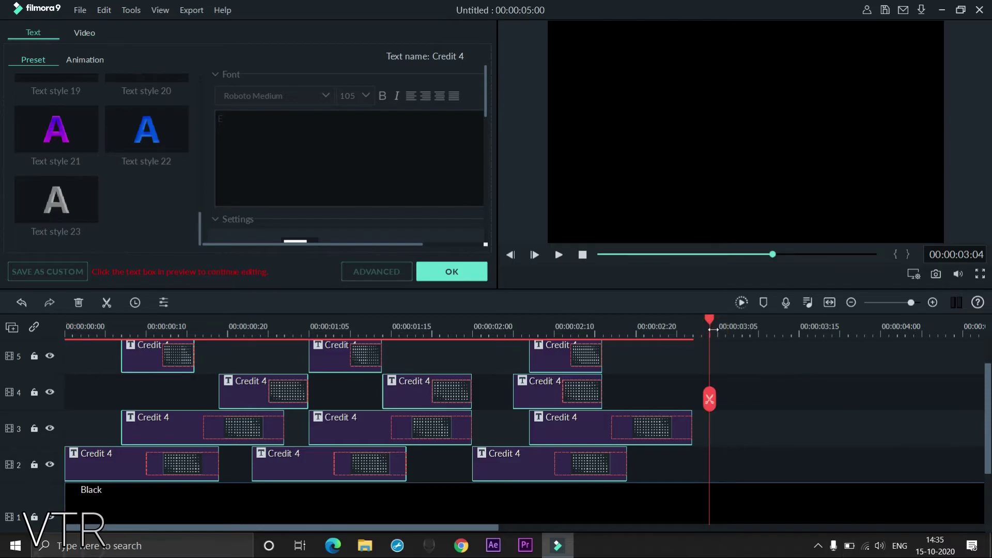
pyautogui.hotkey('ctrl', 'v')
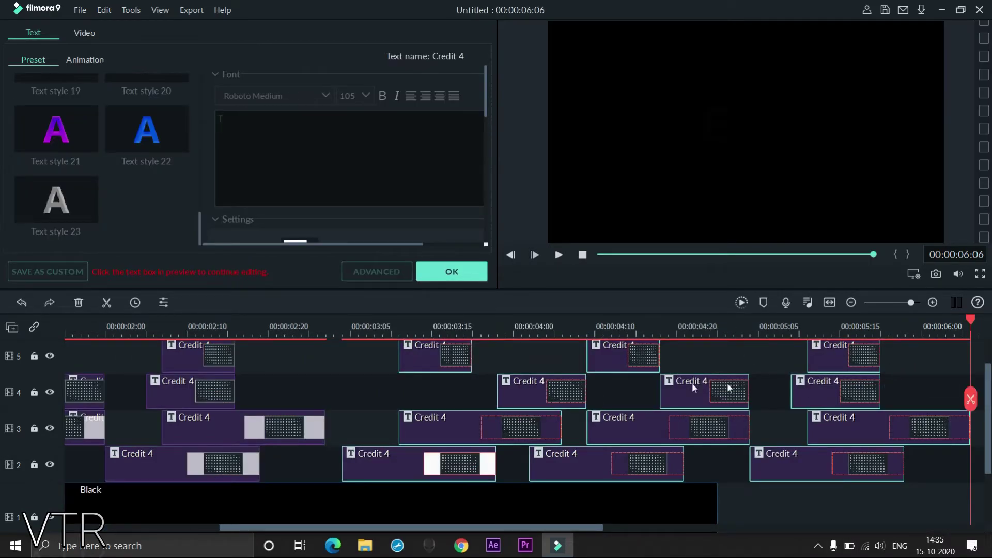
pyautogui.moveTo(519, 399); pyautogui.dragTo(429, 404)
pyautogui.click(830, 302)
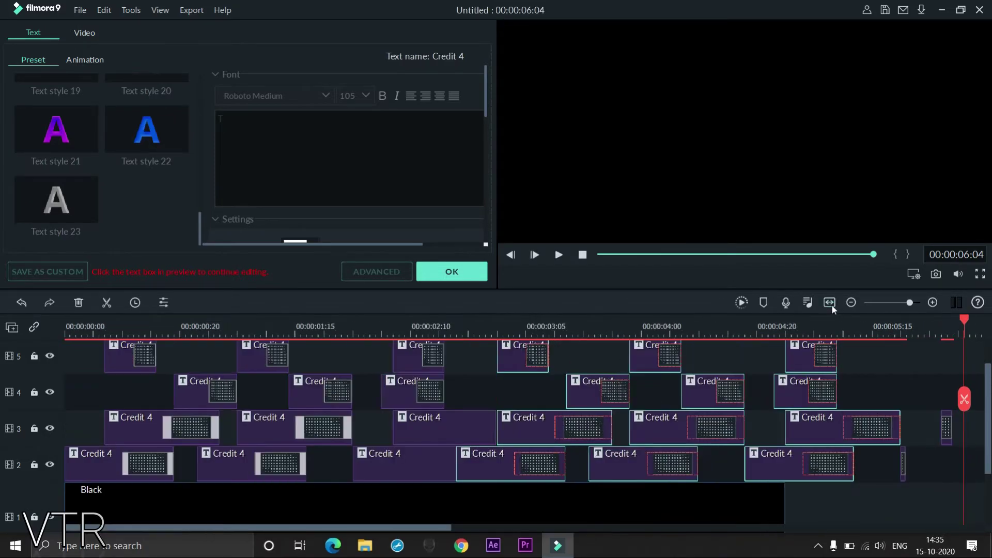
# Step: Play the extended sequence from the beginning and return to the start
pyautogui.moveTo(964, 322); pyautogui.dragTo(31, 330)
pyautogui.press('space')
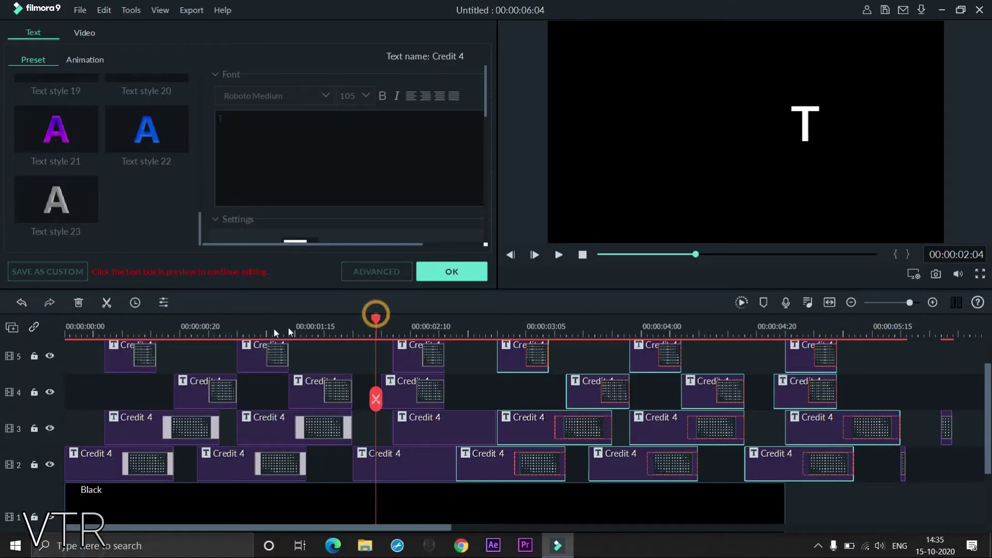
pyautogui.moveTo(376, 314); pyautogui.dragTo(70, 318)
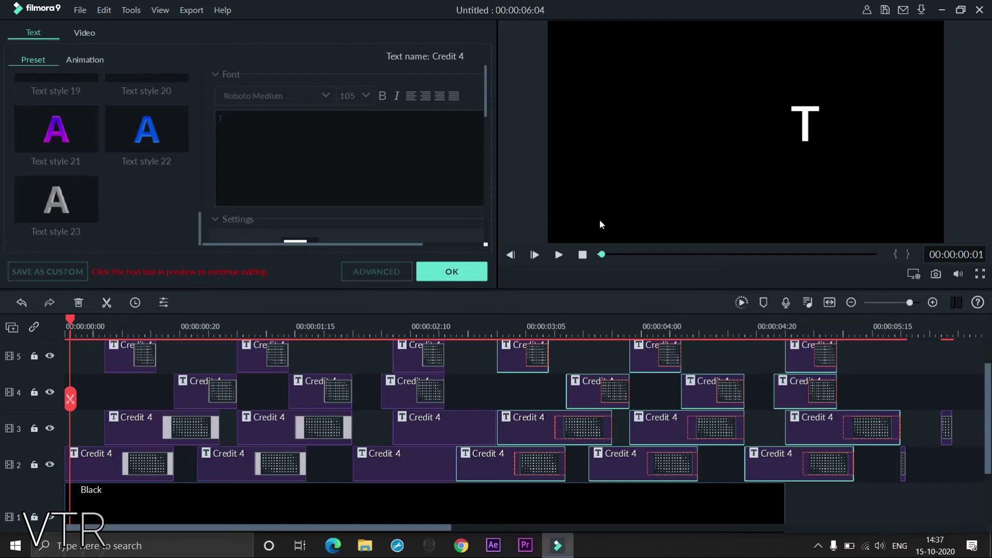